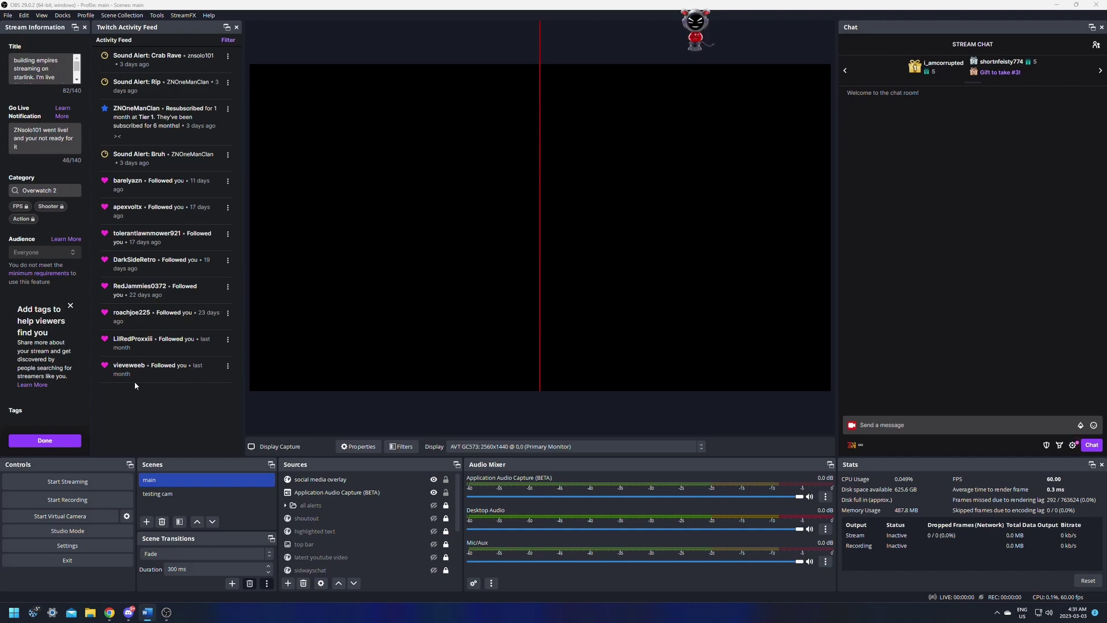
Step: Clear the source selection and widen the chat dock by narrowing the preview
left_click(339, 482)
left_click(326, 493)
left_click(495, 104)
left_click_drag(837, 243, 688, 139)
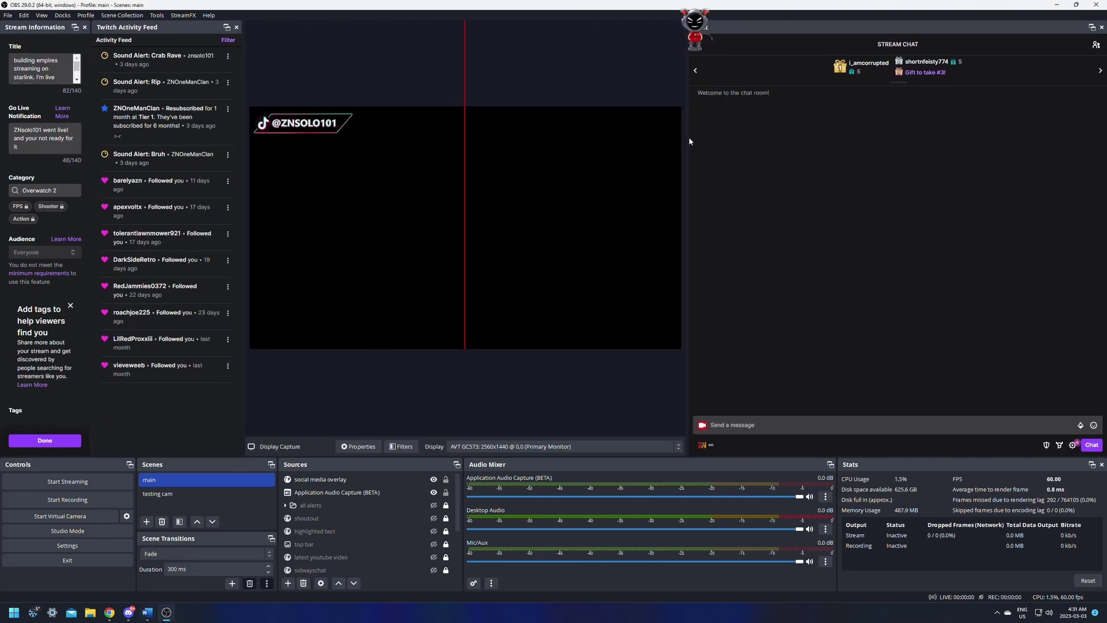
scroll(358, 537, "down", 2)
Step: Center the Display Capture source on screen so it exactly fills the canvas
right_click(320, 558)
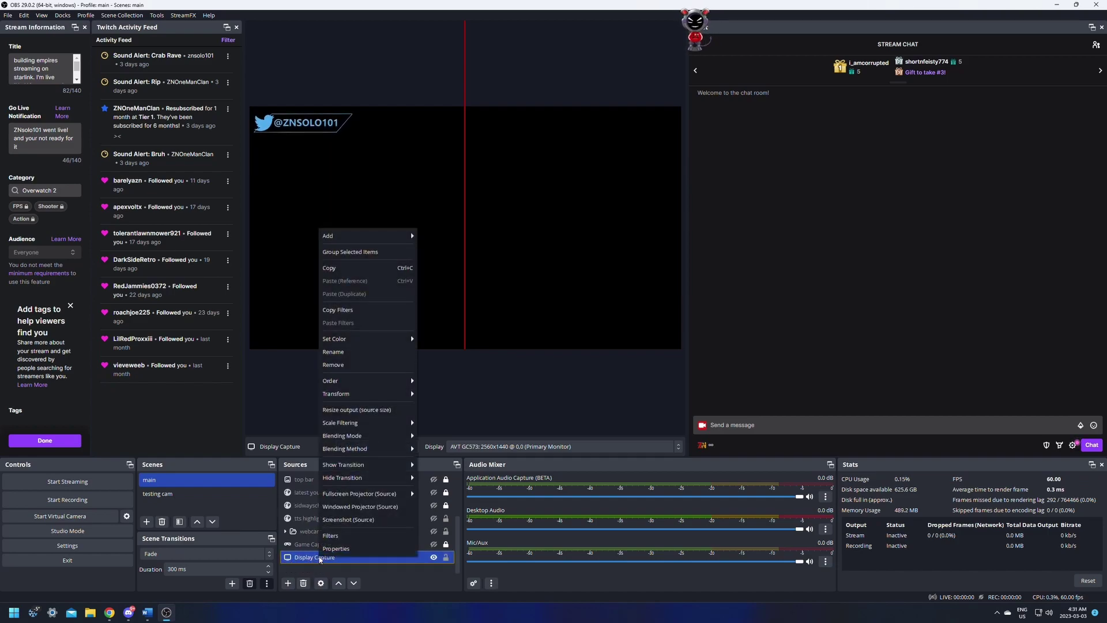
mouse_move(353, 398)
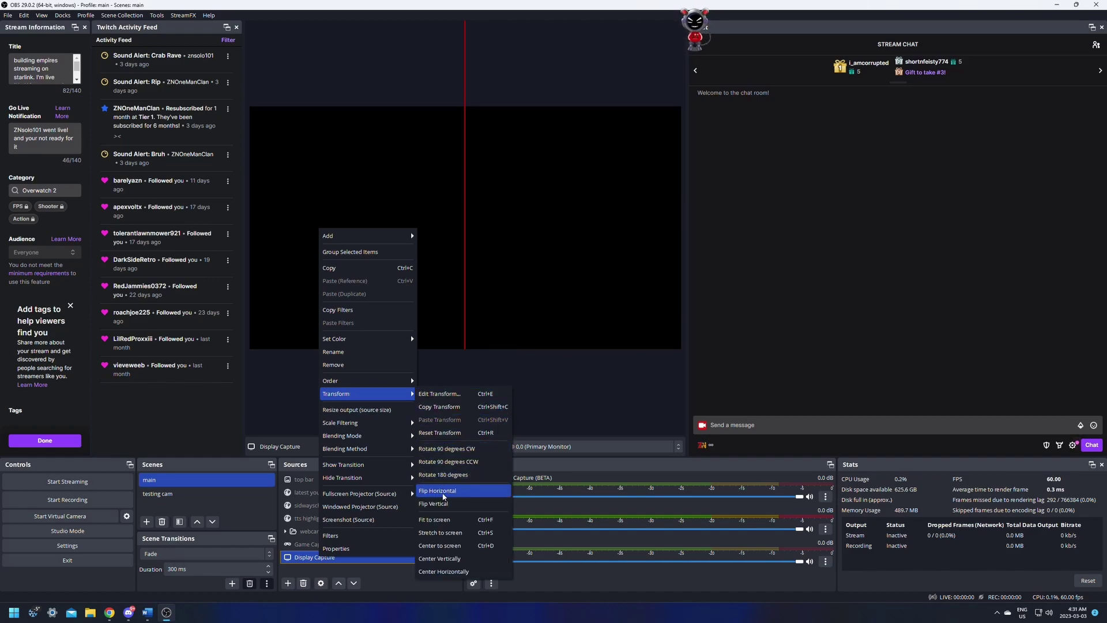
left_click(437, 546)
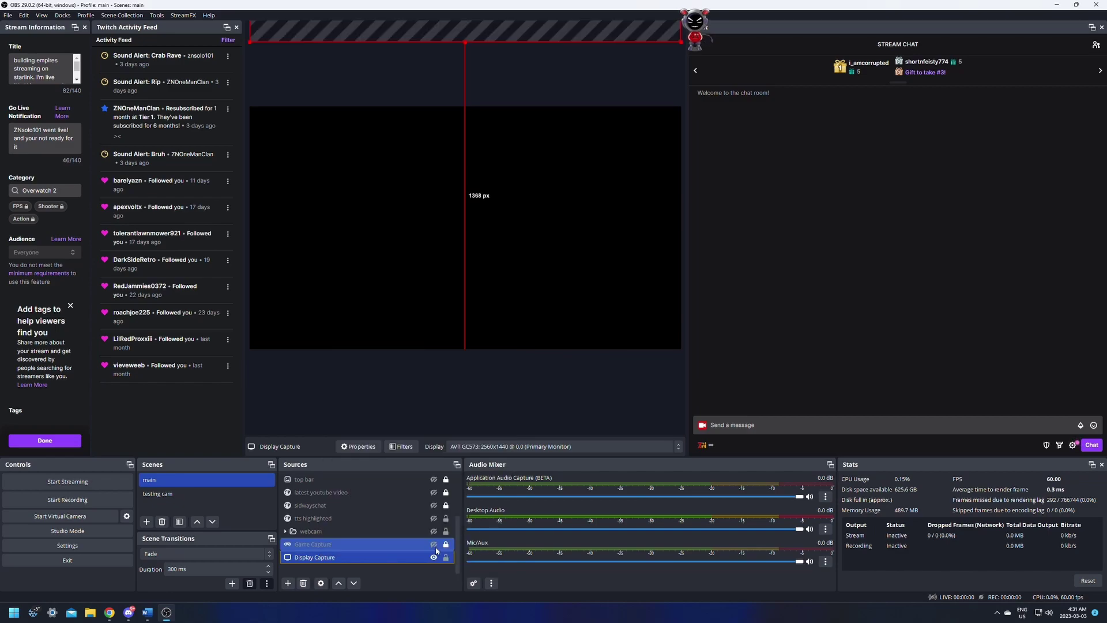
left_click_drag(470, 25, 464, 340)
right_click(327, 559)
left_click(437, 546)
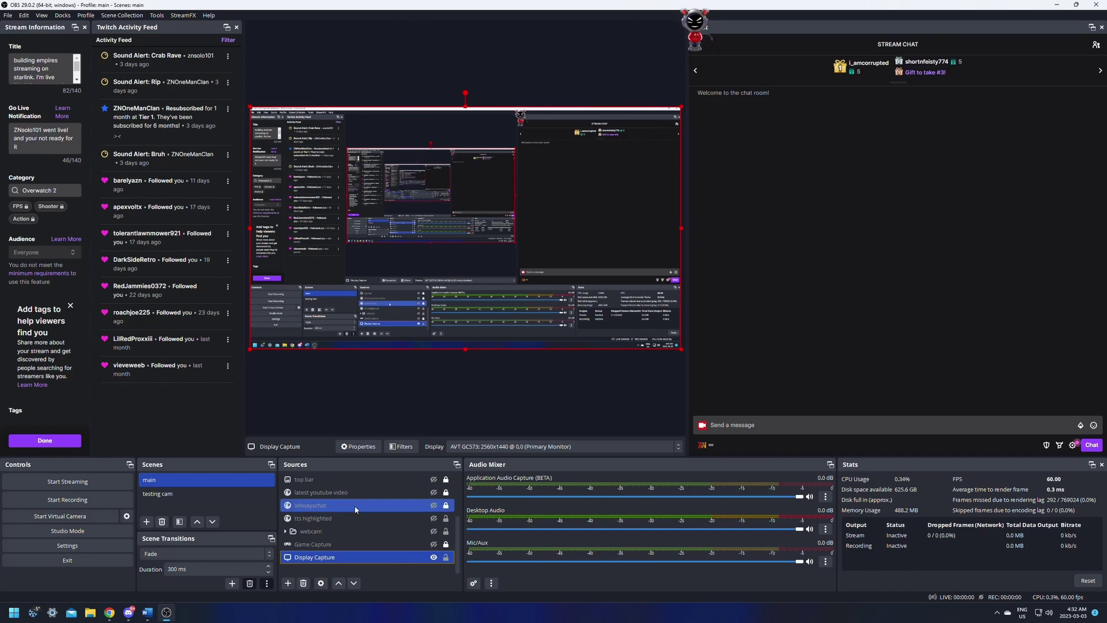
Step: Recheck the Display Capture options, deselect it, and select the tts highlighted source
right_click(321, 558)
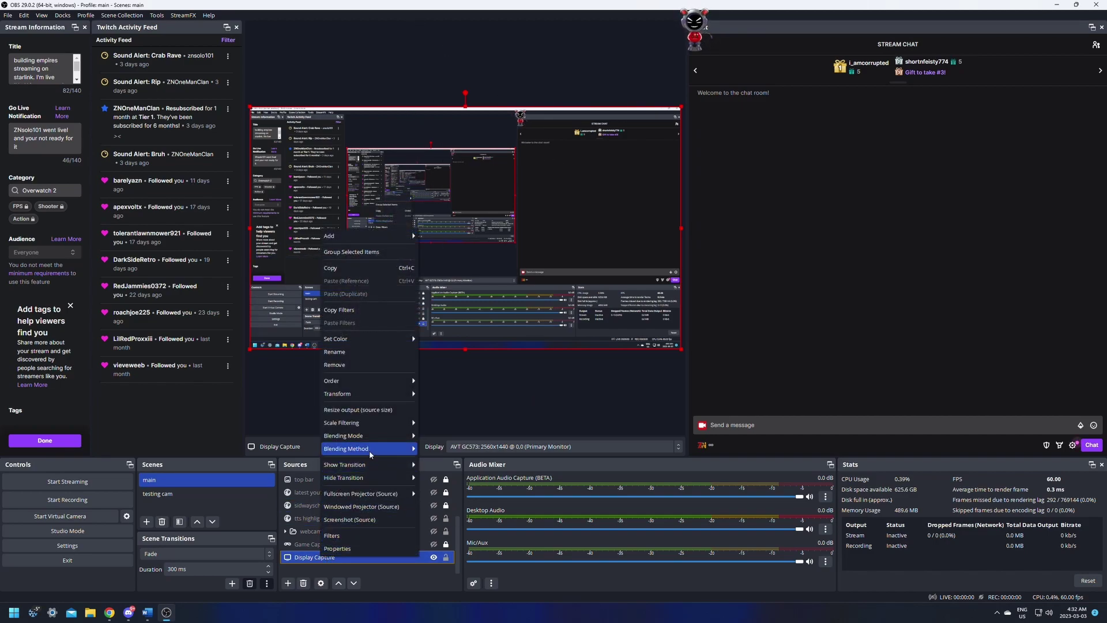
mouse_move(394, 395)
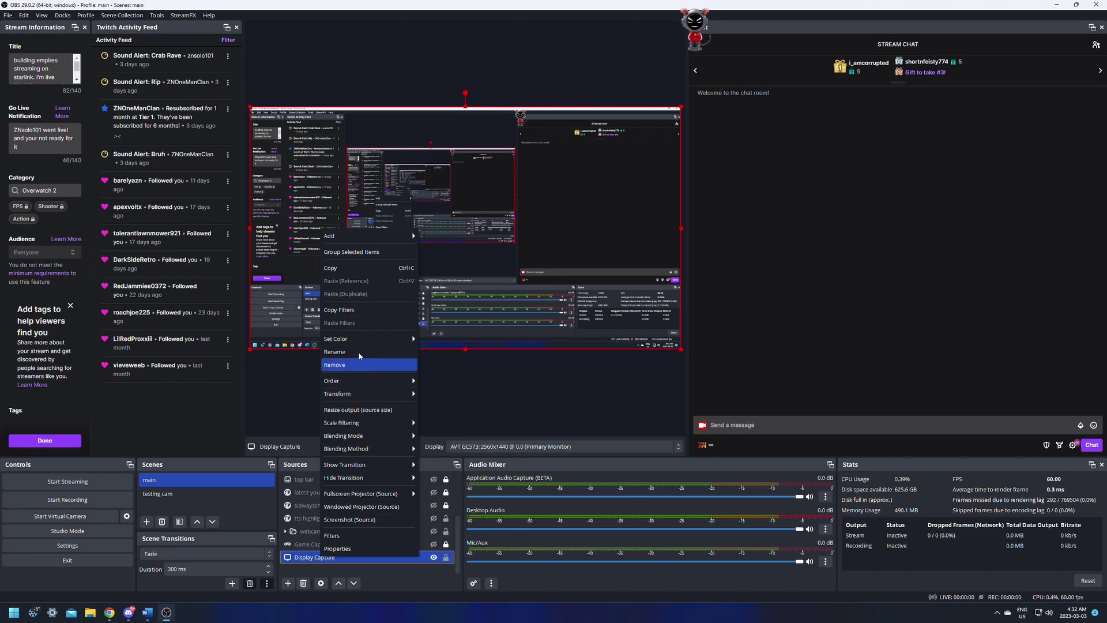
left_click(526, 393)
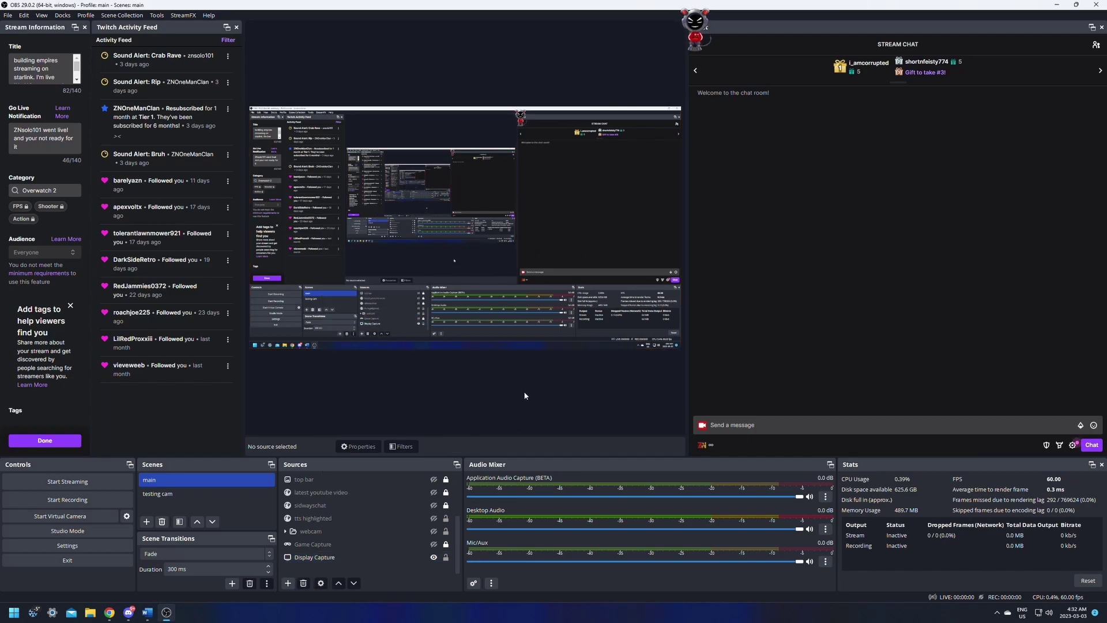
left_click(308, 331)
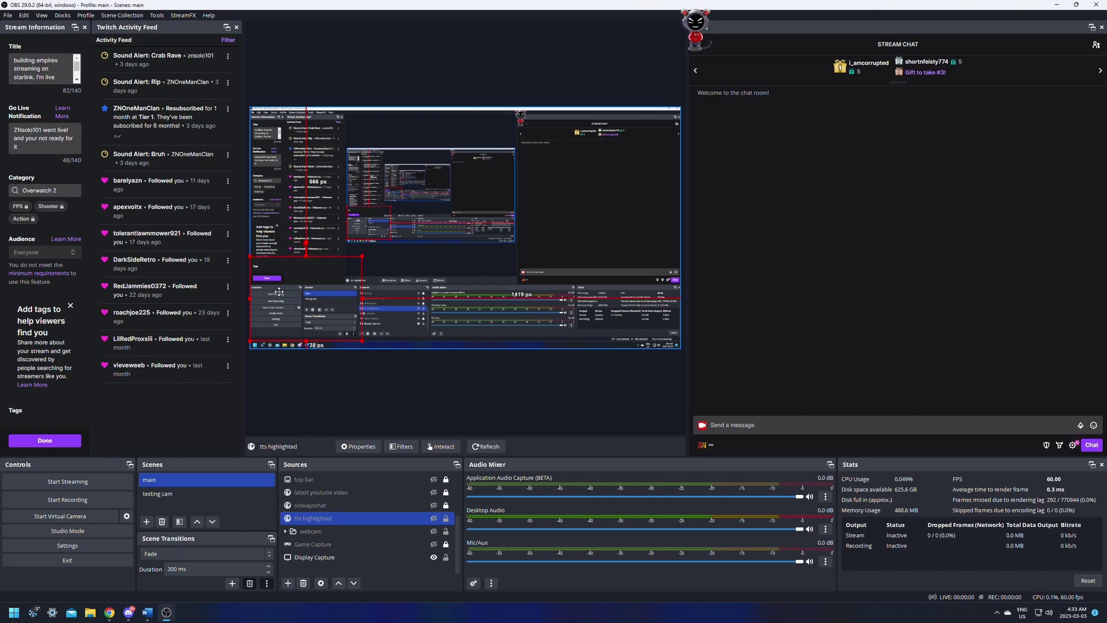
Step: Nudge the tts highlighted overlay right and lower Snap Sensitivity from 10.0 to 1.0, applying it
left_click_drag(279, 292, 281, 296)
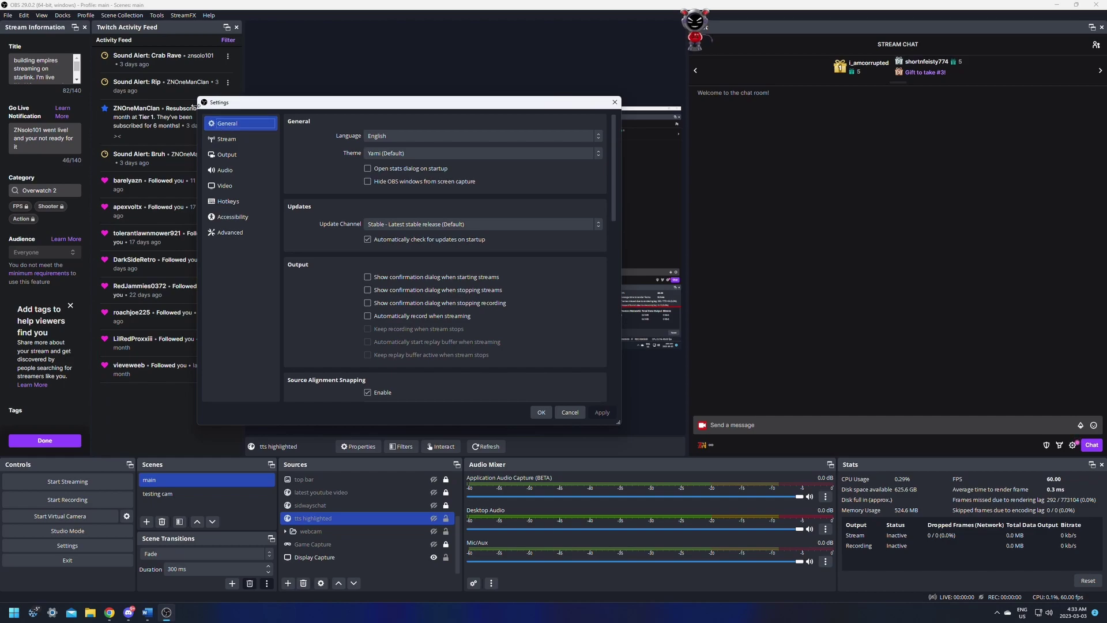
scroll(350, 153, "down", 1)
scroll(350, 153, "down", 3)
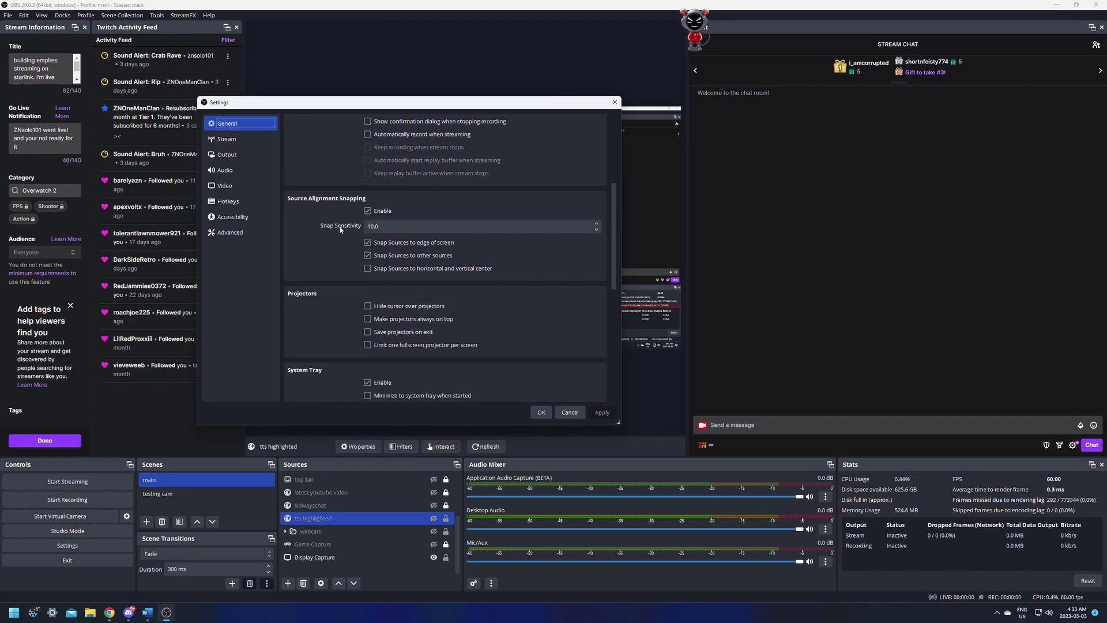
left_click(368, 226)
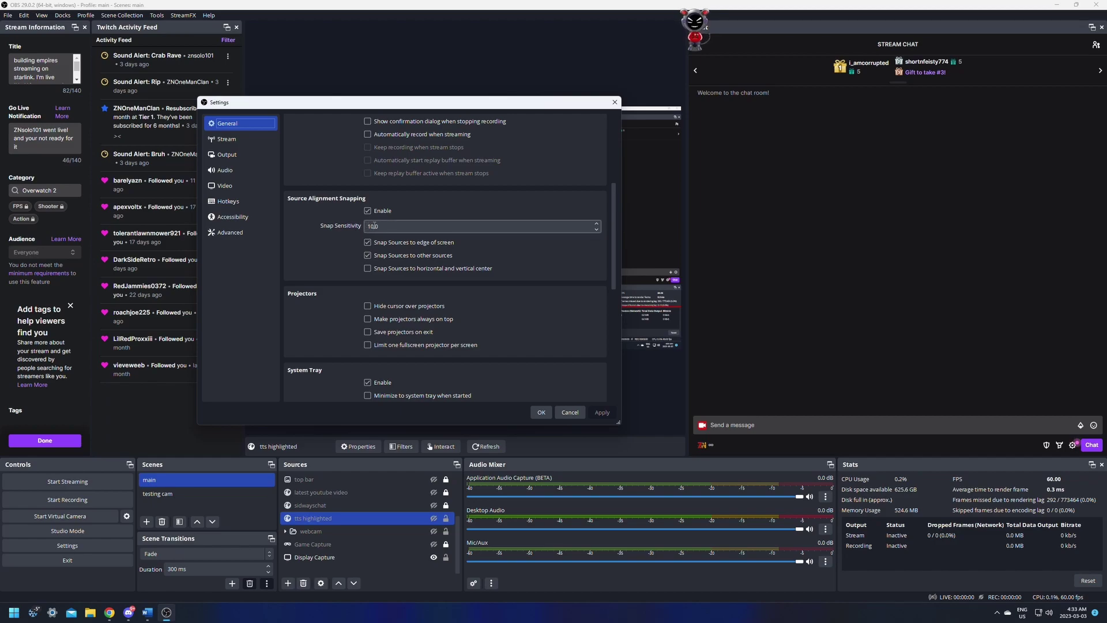
left_click(374, 226)
key("BackSpace")
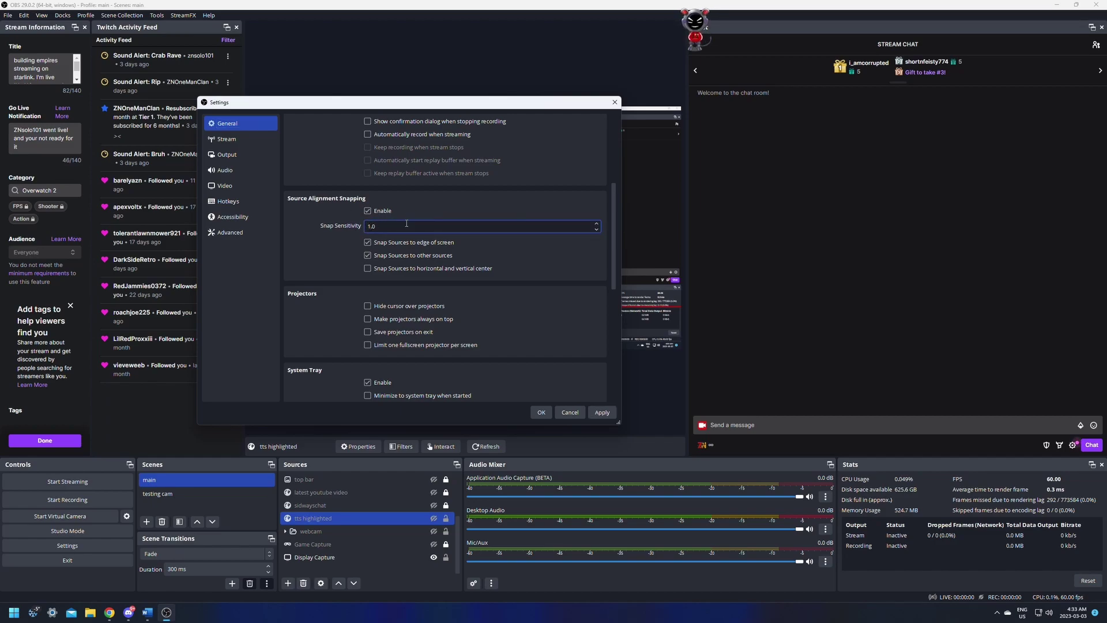
left_click(602, 413)
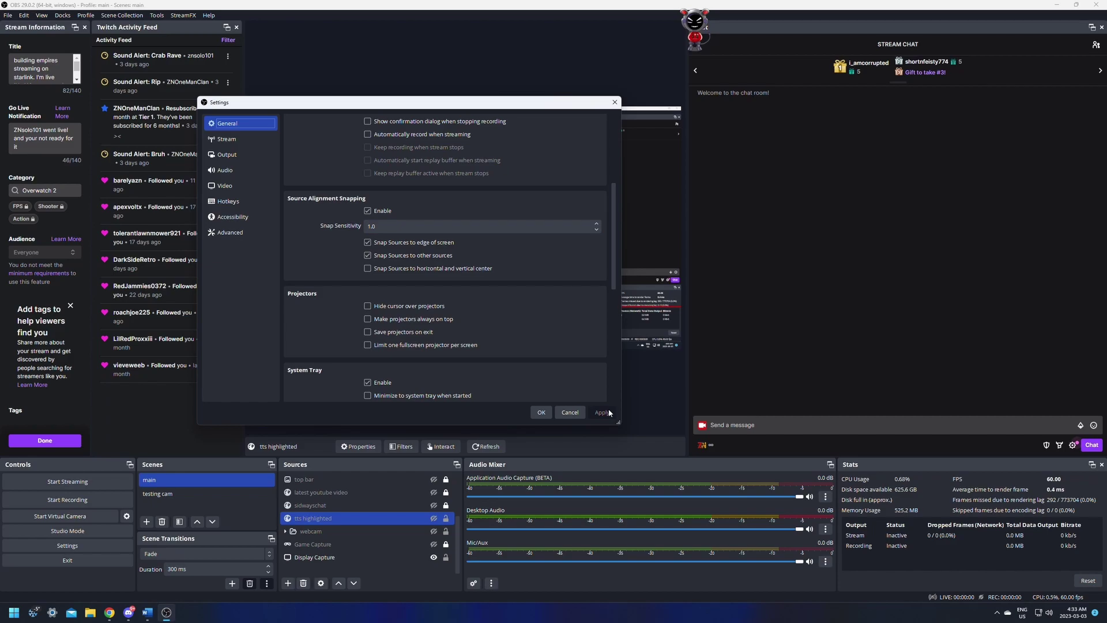
left_click(542, 413)
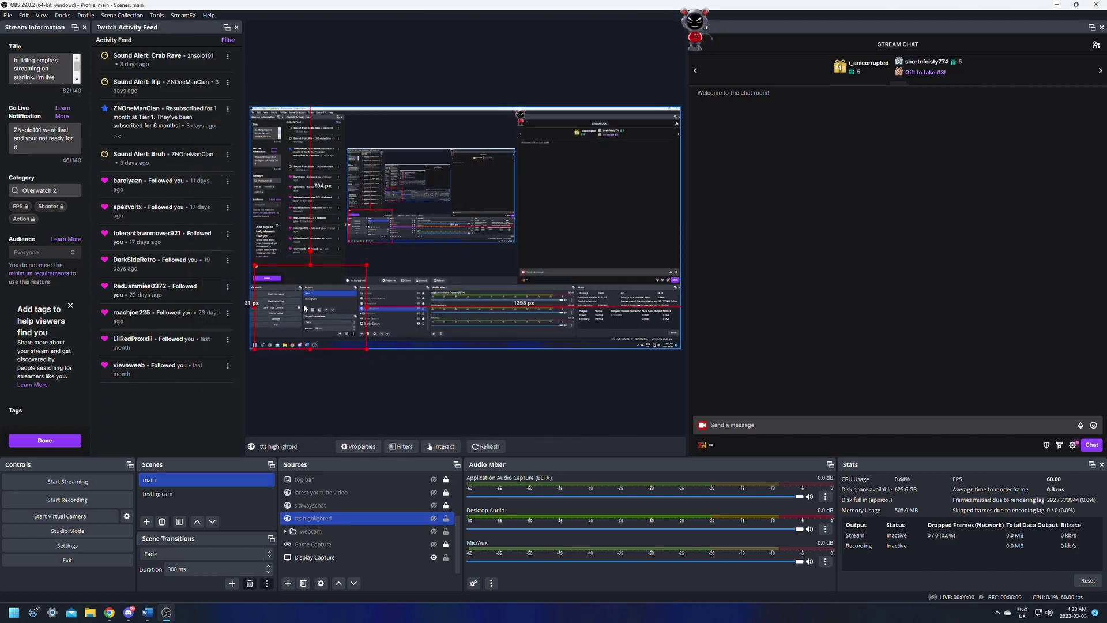
Step: Nudge the tts highlighted overlay left, readjust Snap Sensitivity, and lock the source
left_click_drag(304, 306, 300, 306)
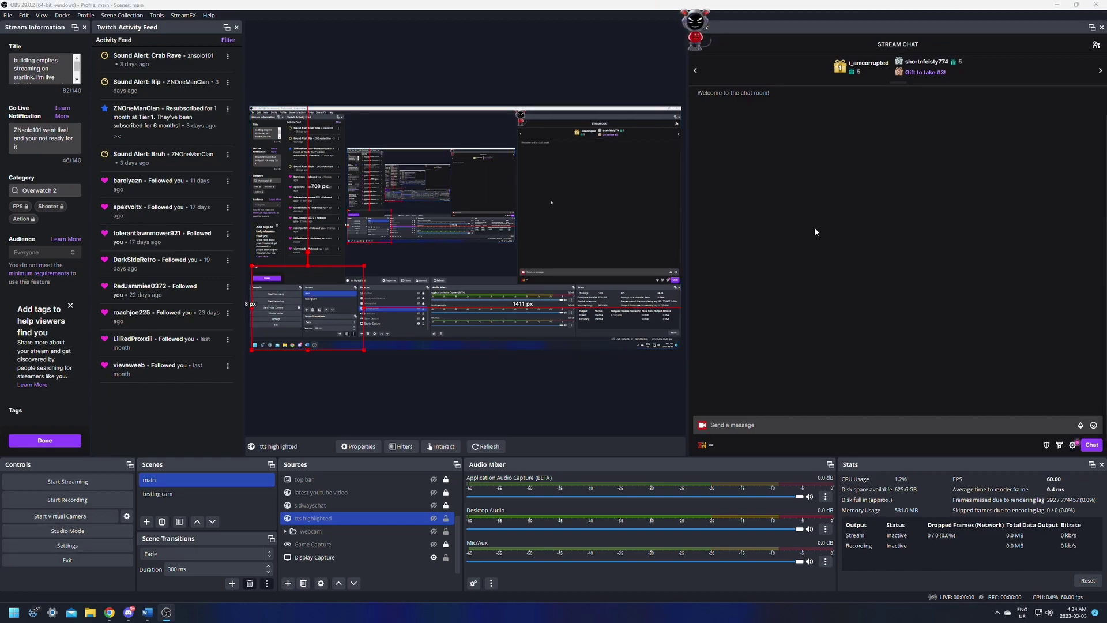
left_click_drag(1106, 110, 260, 110)
scroll(444, 260, "down", 1)
left_click(369, 312)
scroll(370, 312, "up", 1)
left_click(541, 420)
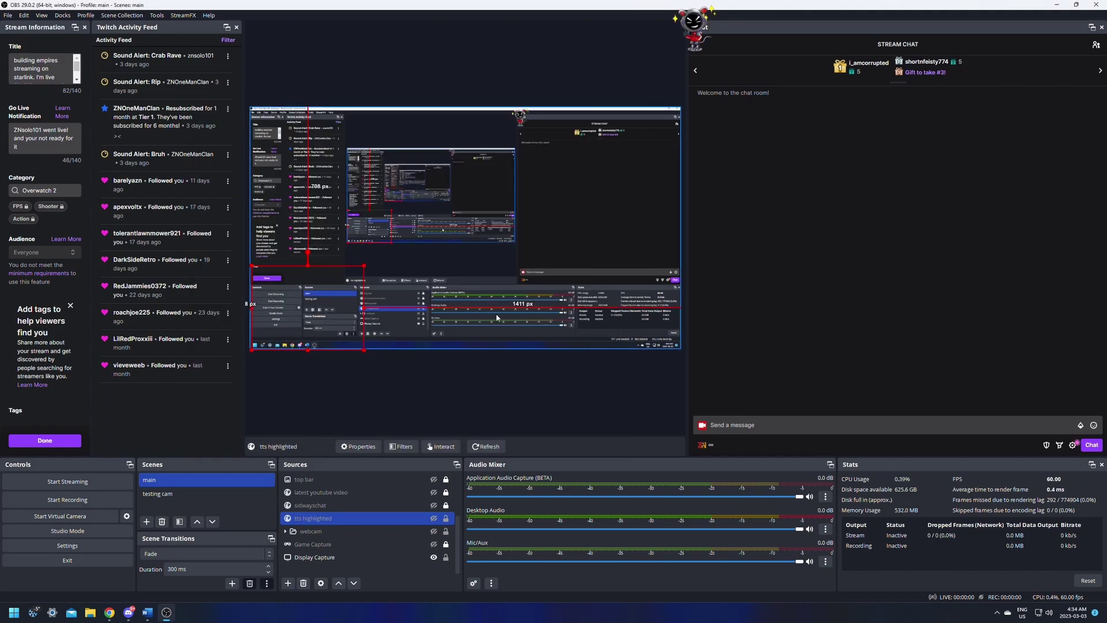
left_click(446, 520)
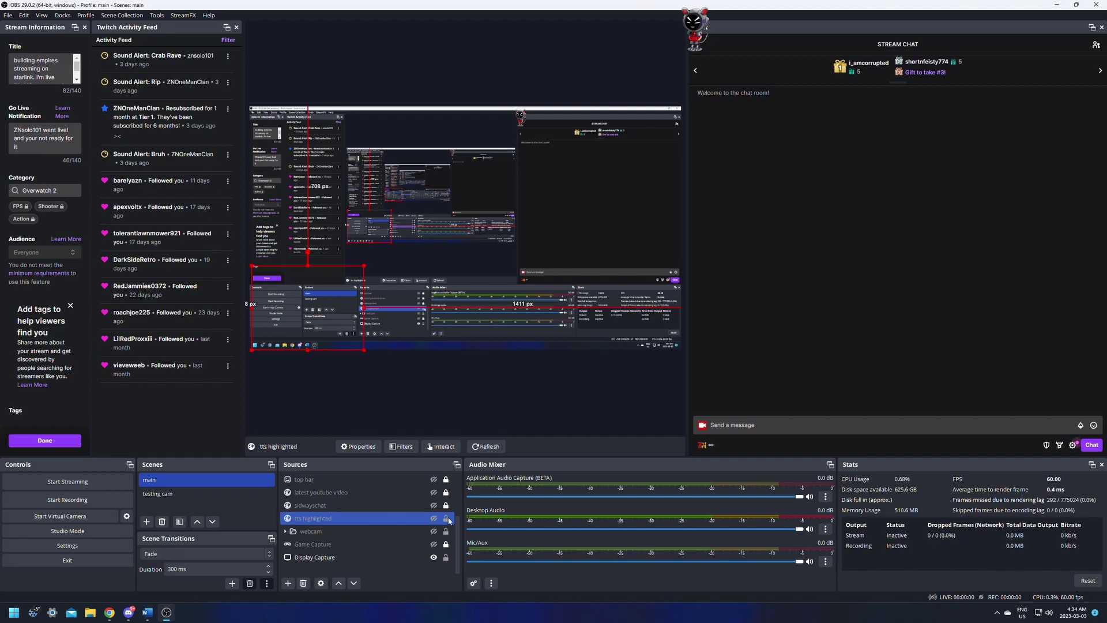
left_click(445, 519)
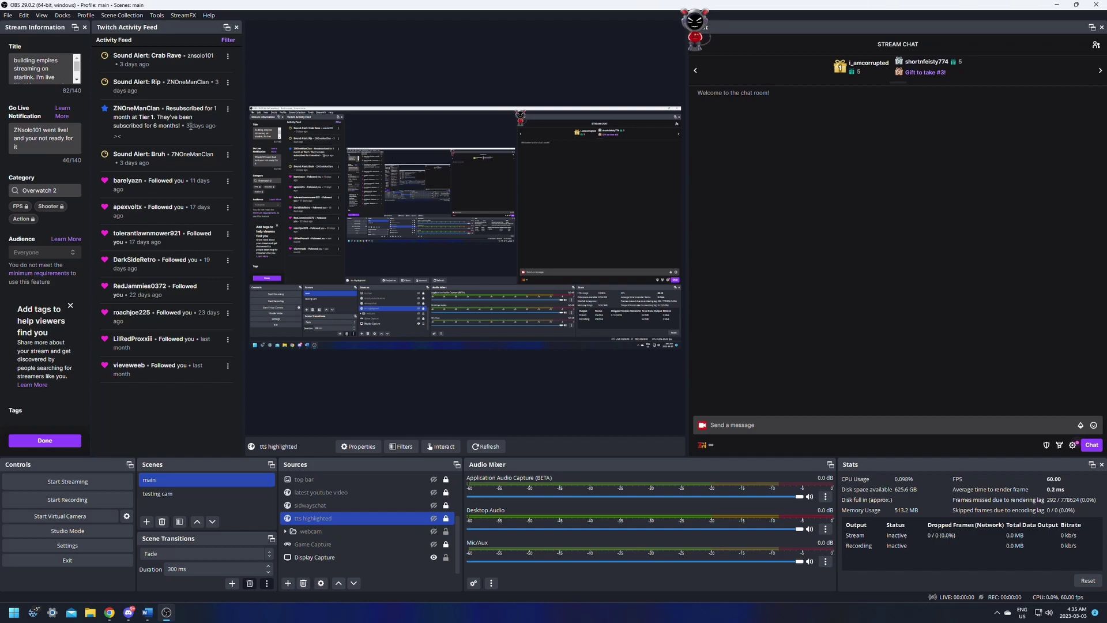
Step: Show the Advanced settings page, leaving Automatically remux to mp4 switched on
left_click(79, 546)
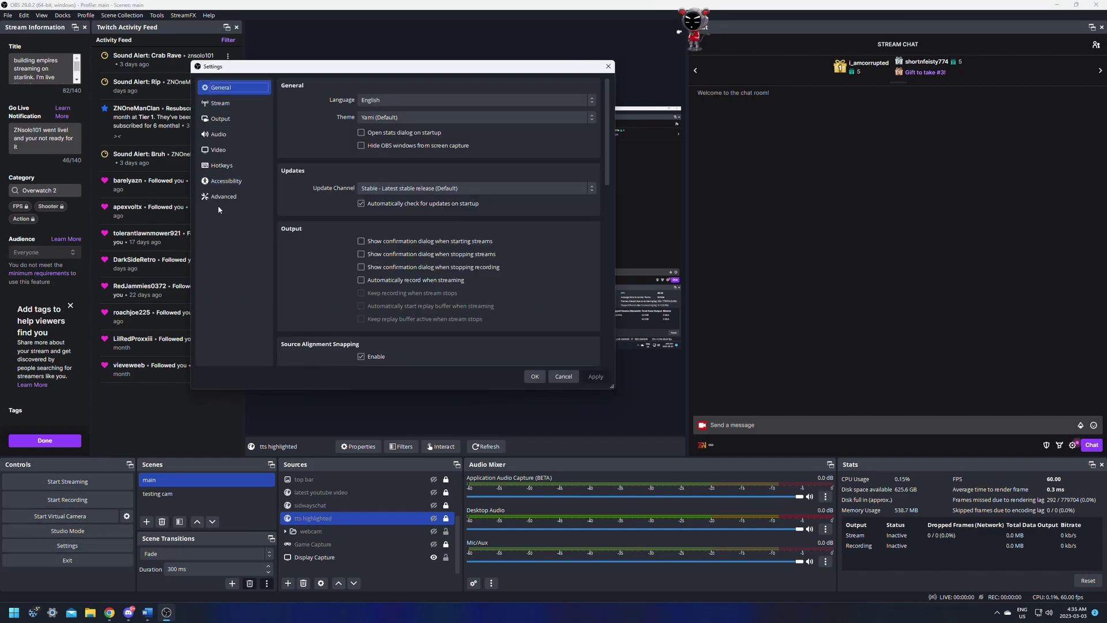
left_click(224, 198)
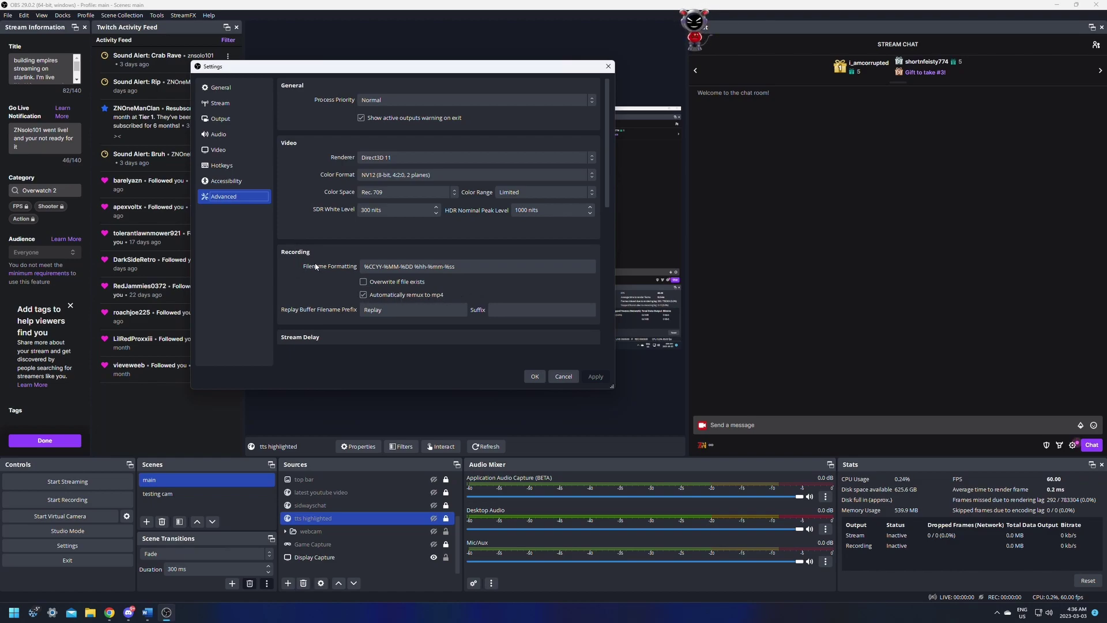
left_click(363, 294)
left_click(362, 294)
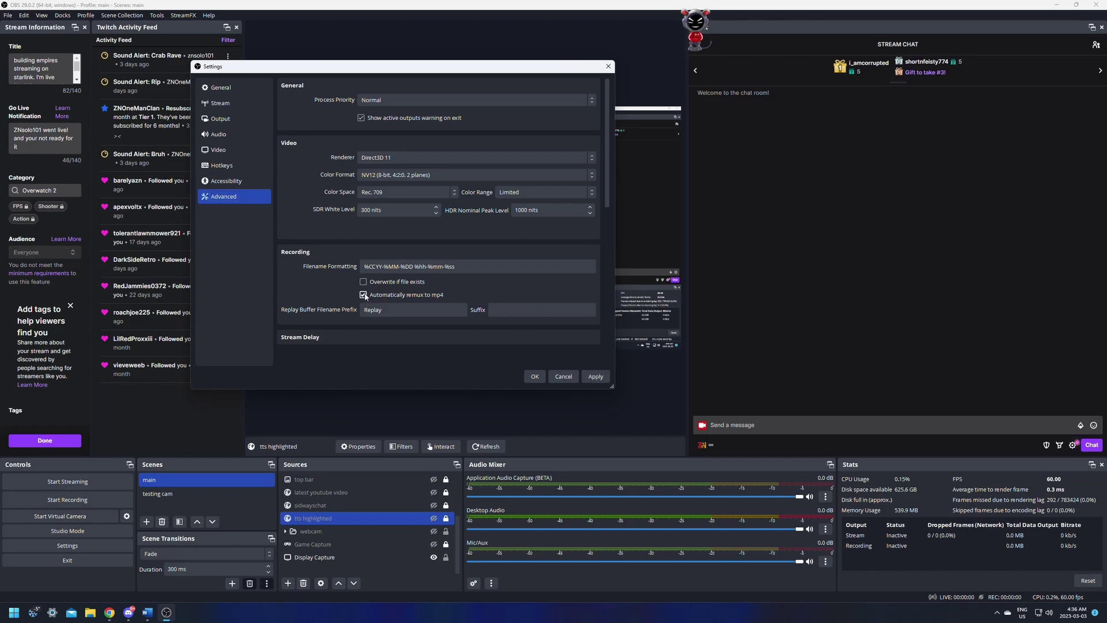
Step: Apply the Advanced settings changes and dismiss the Settings window with Escape
left_click(598, 377)
left_click(596, 376)
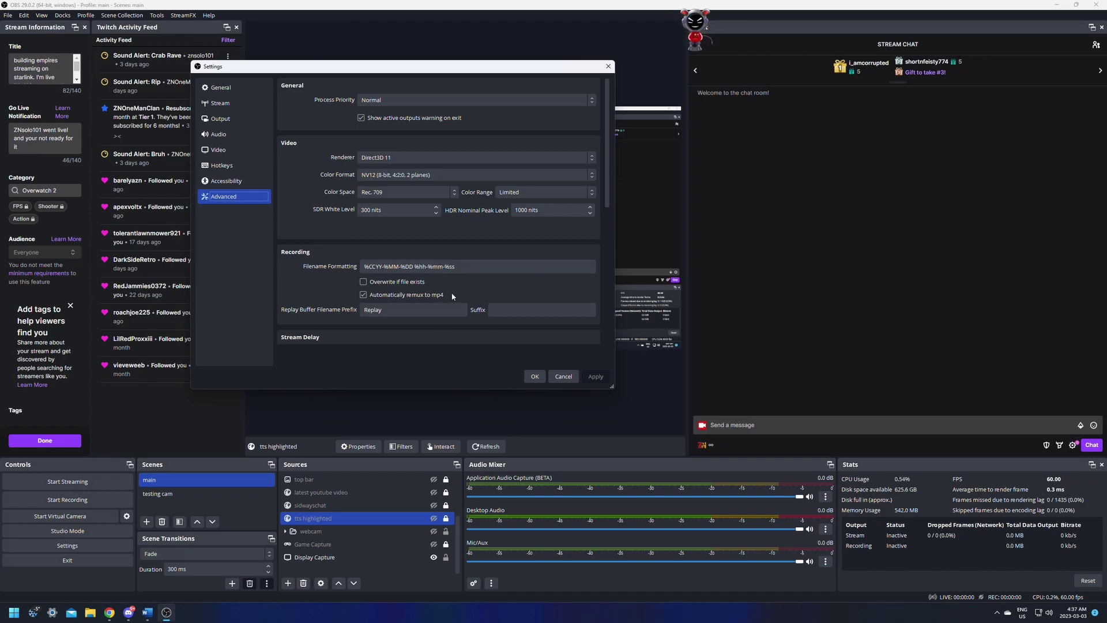
key("Escape")
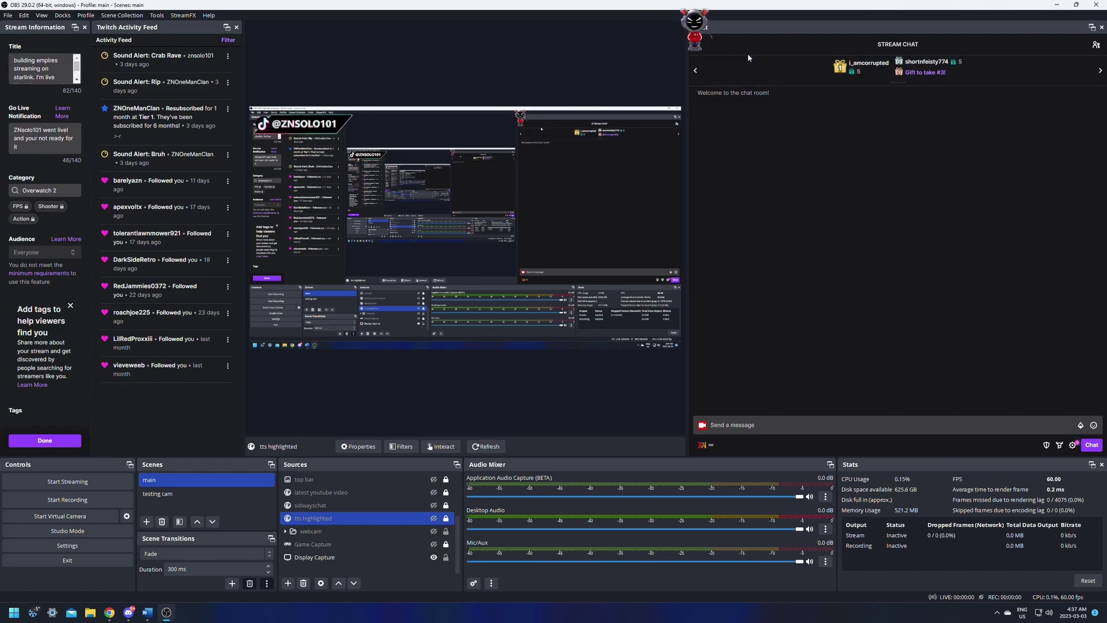
Step: Close OBS and tick 'Run this program as an administrator' in its shortcut's Compatibility properties
left_click(1099, 4)
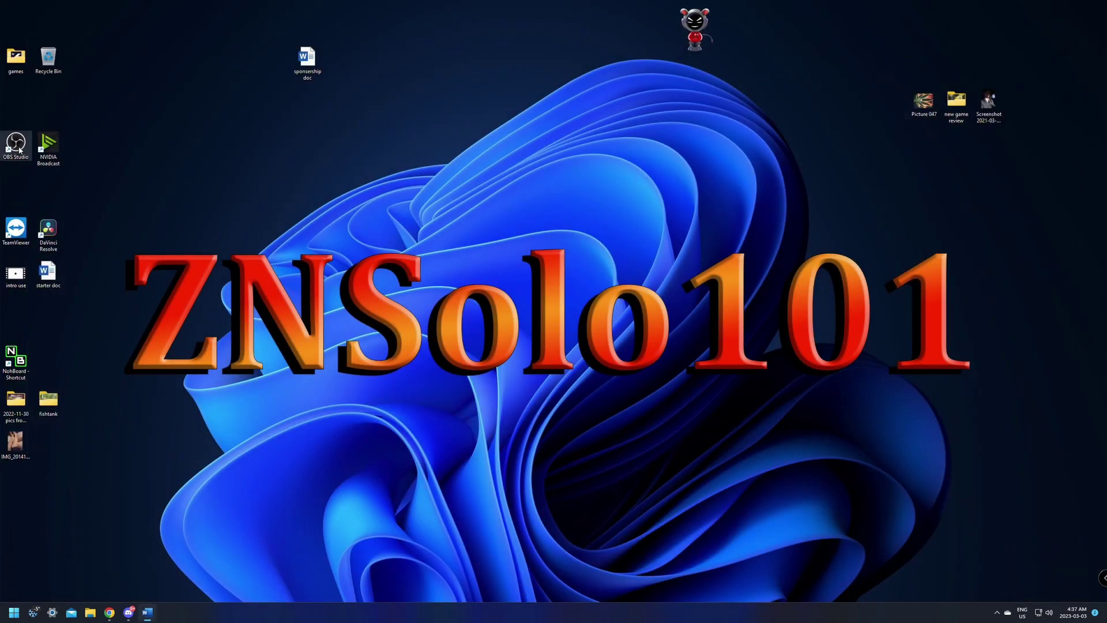
right_click(19, 149)
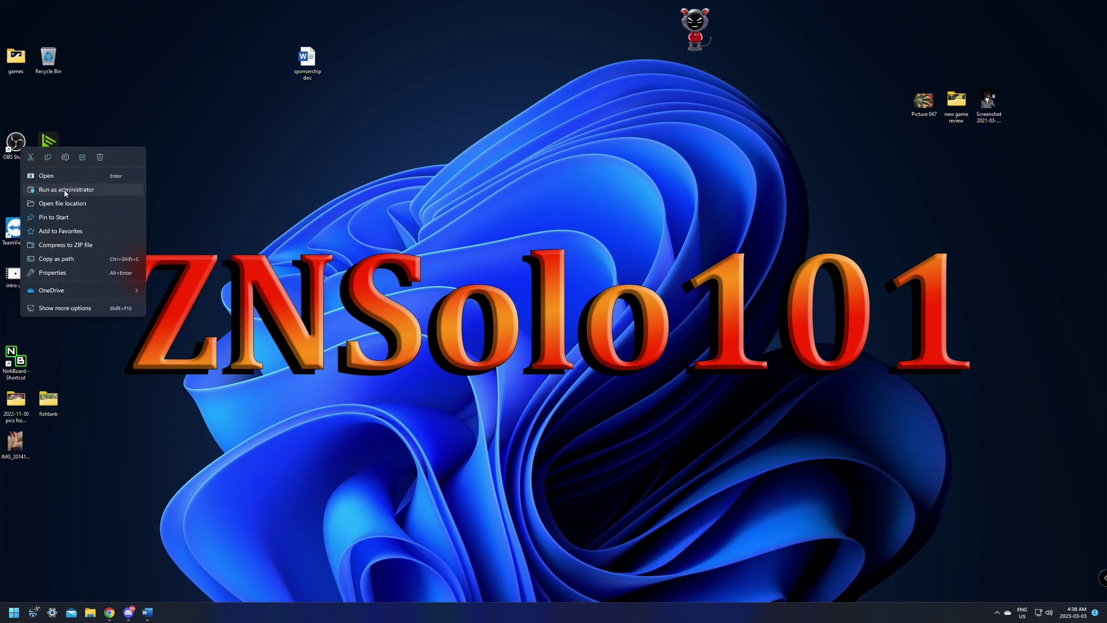
left_click(52, 273)
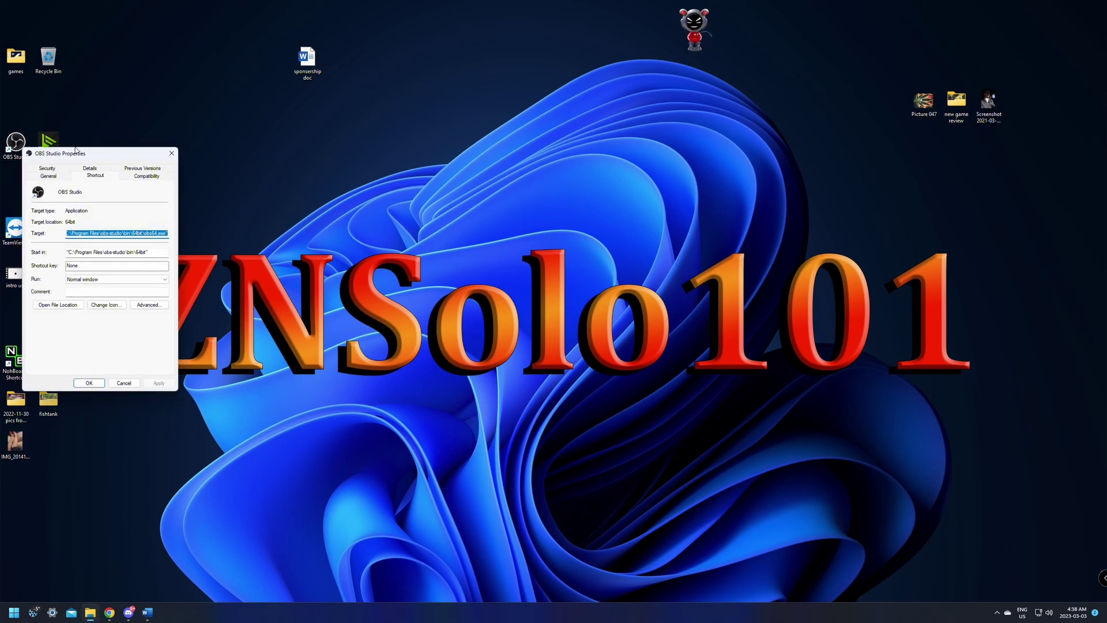
left_click_drag(75, 149, 130, 135)
left_click(196, 164)
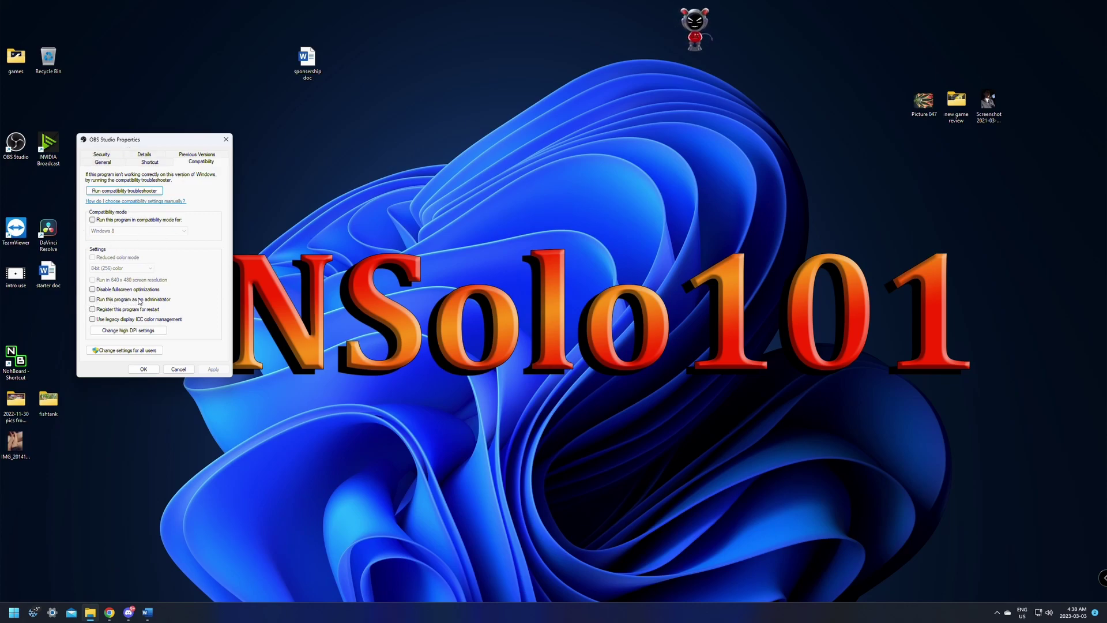
left_click(93, 300)
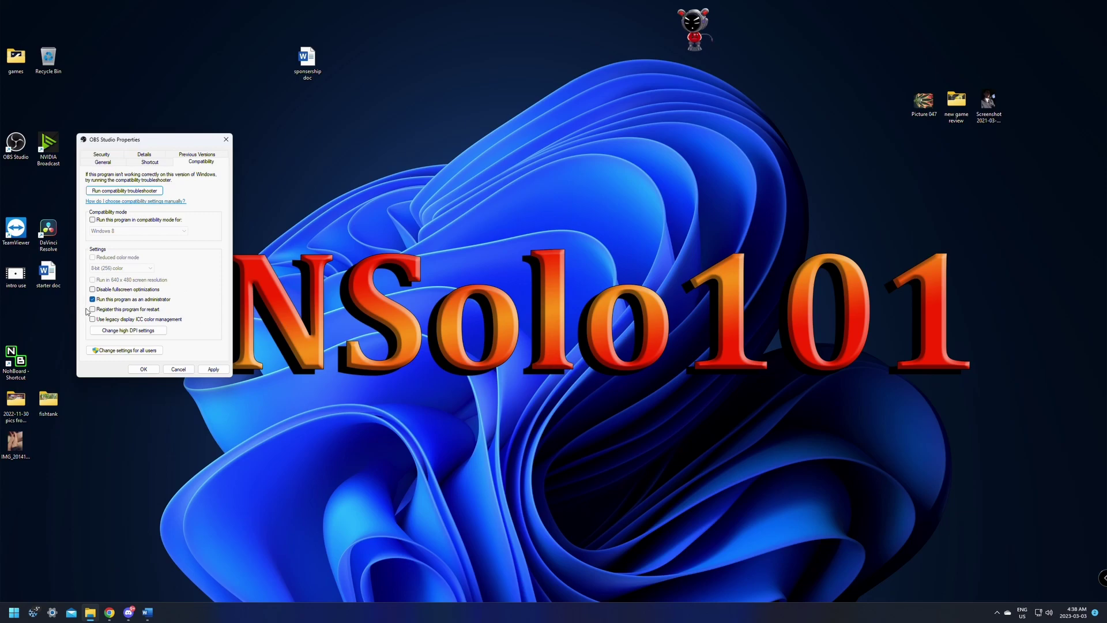
left_click(213, 369)
left_click(143, 369)
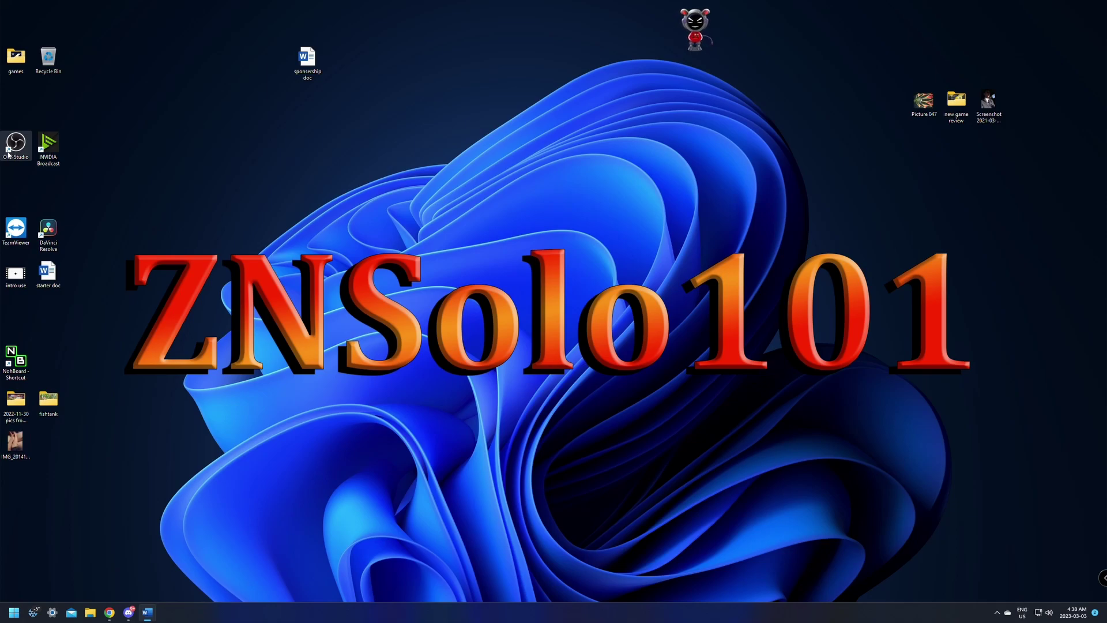
Step: Bring up the OBS shortcut's context menu twice, dismissing it each time
right_click(8, 154)
left_click(282, 181)
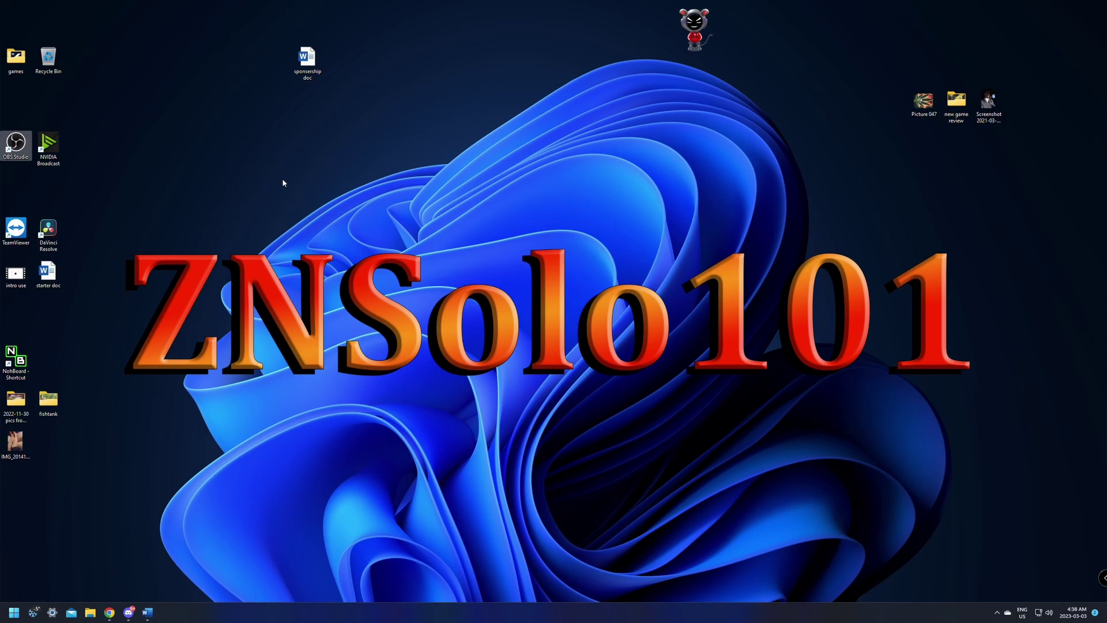
right_click(14, 147)
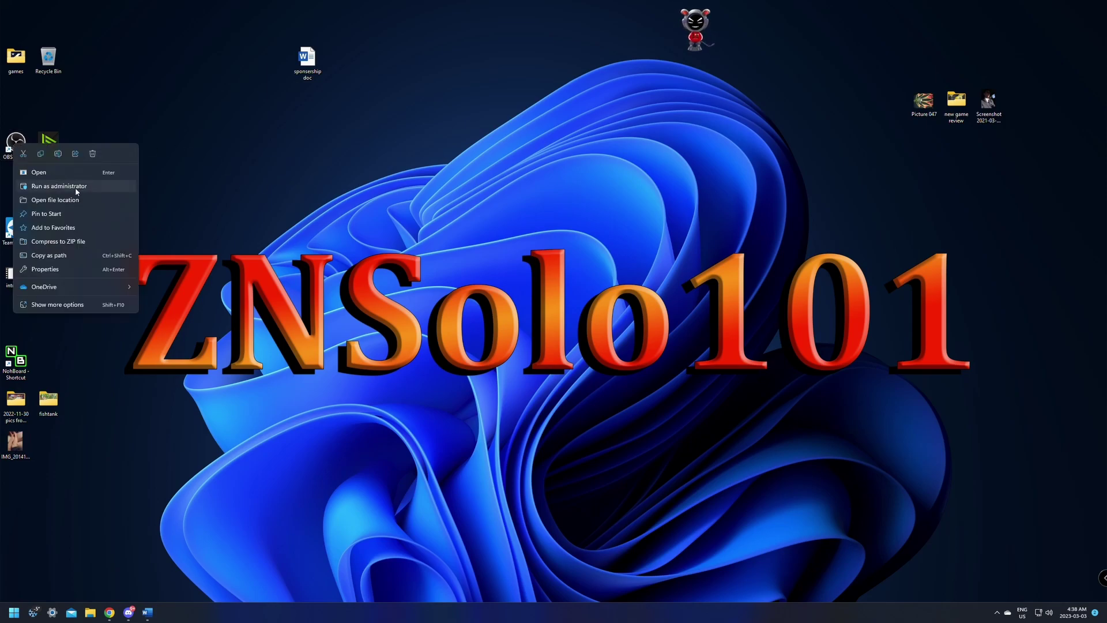
left_click(273, 193)
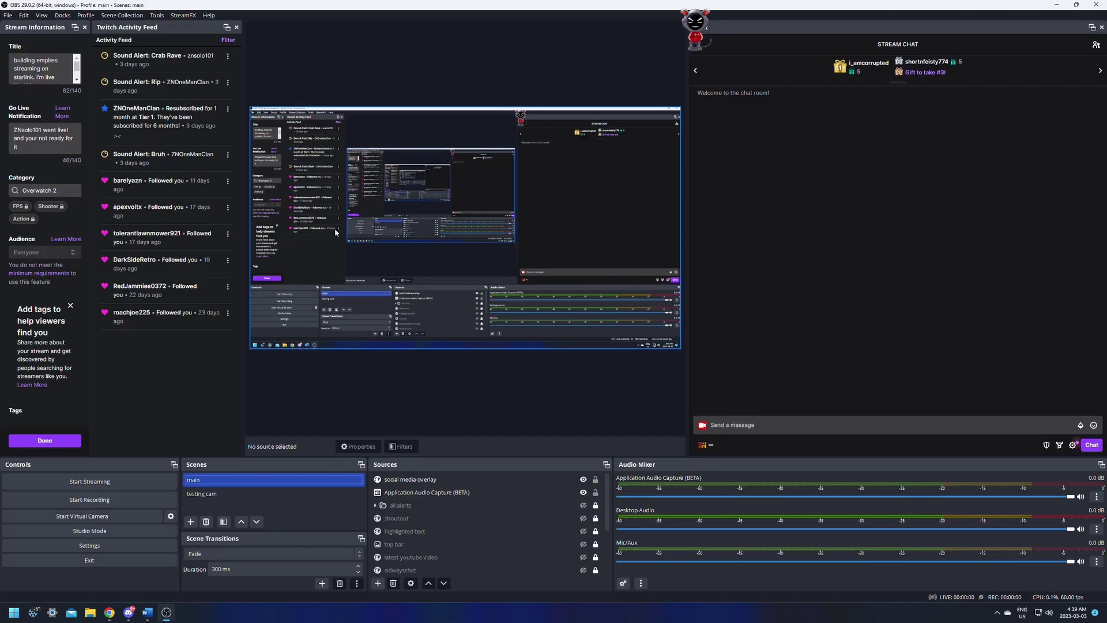
Step: Enable the Stats dock showing CPU usage, frames and memory from the Docks menu
left_click(66, 16)
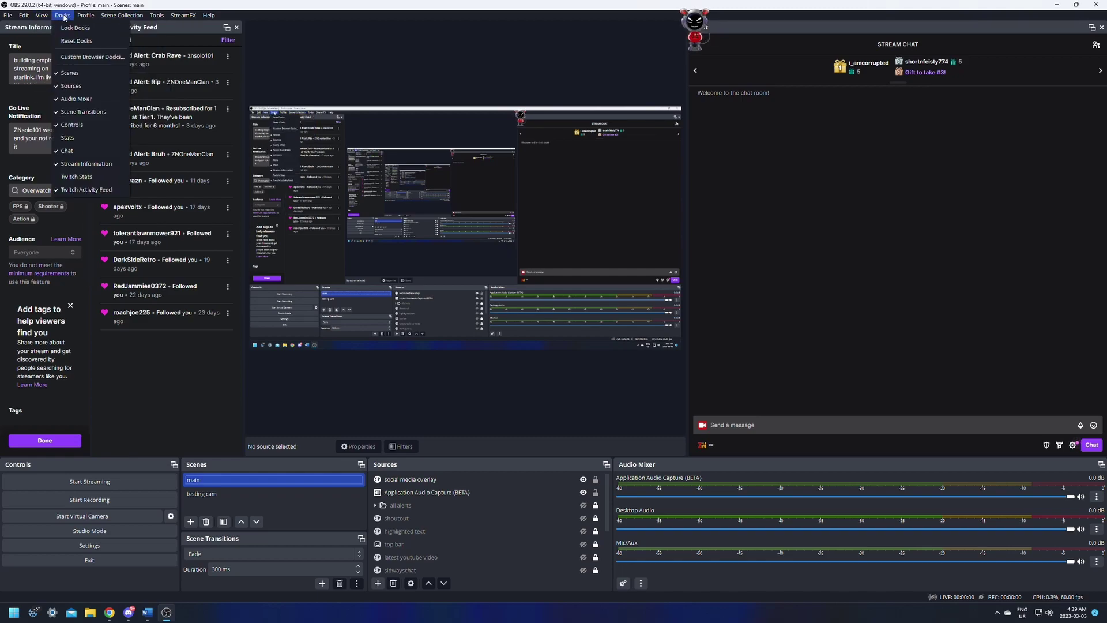
left_click(74, 140)
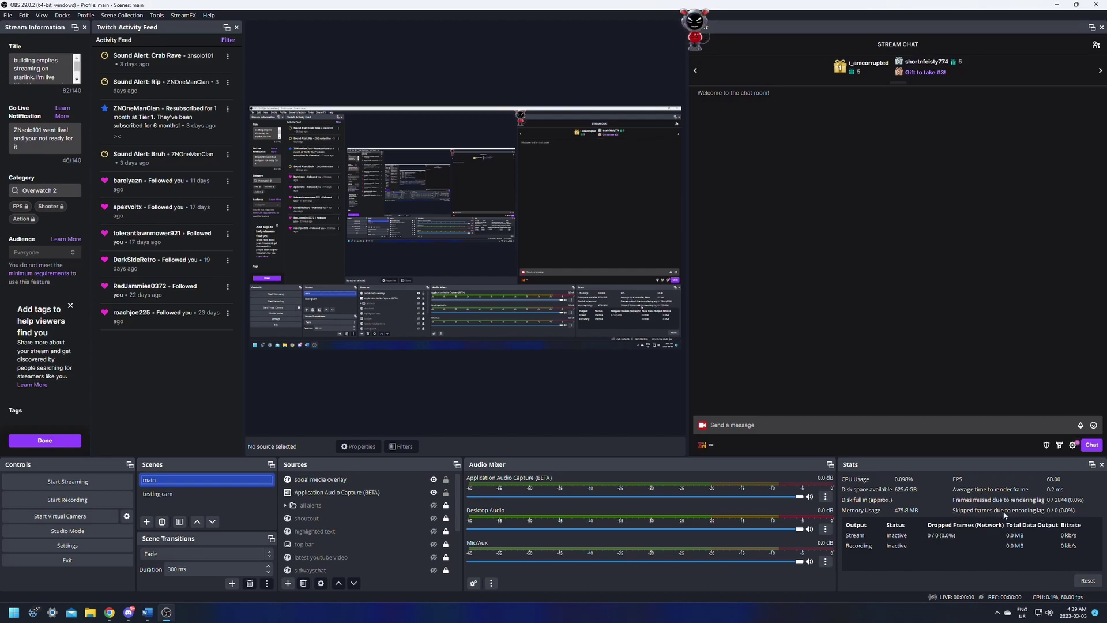
left_click(41, 15)
Step: Add a custom browser dock named 'name it' and switch to Twitch's Stream Manager in Chrome
mouse_move(63, 15)
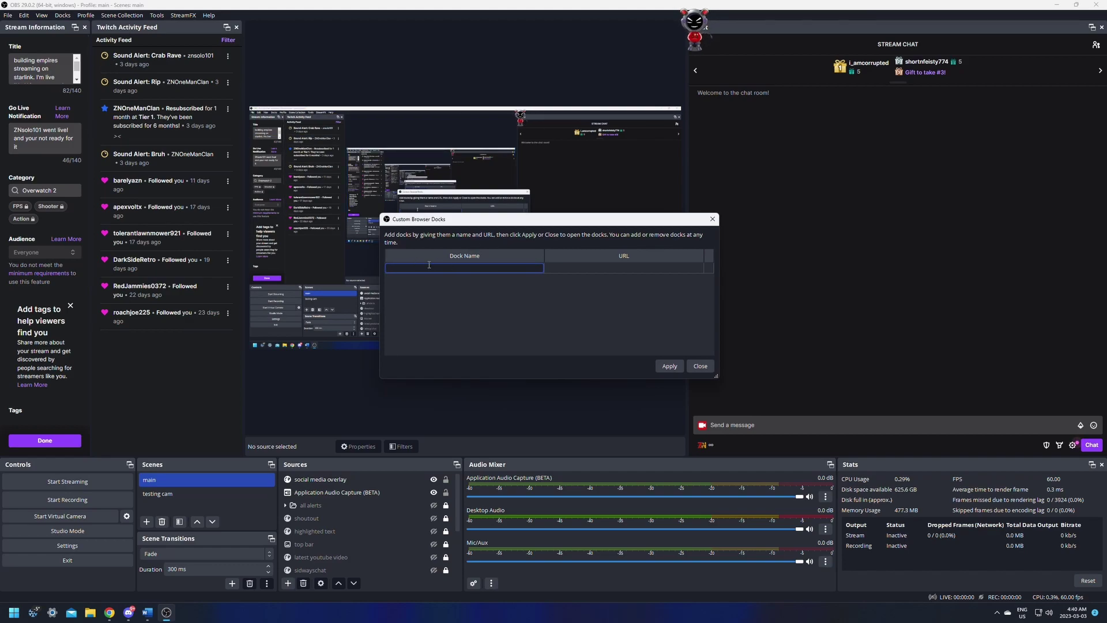
left_click_drag(510, 224, 404, 157)
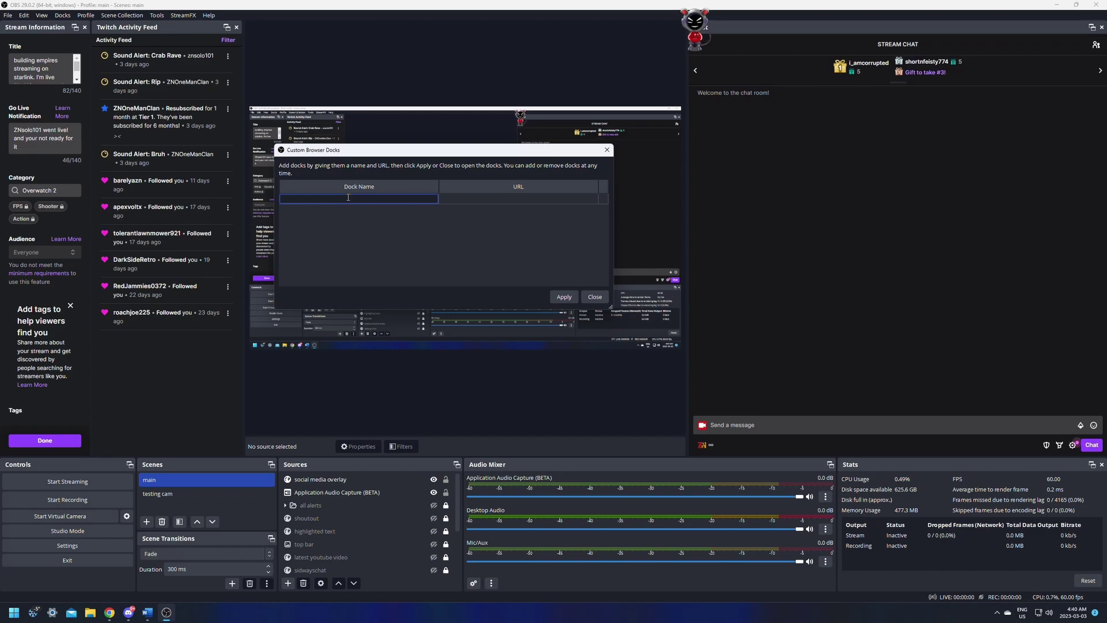
type("name it")
left_click(472, 196)
key("alt+Tab")
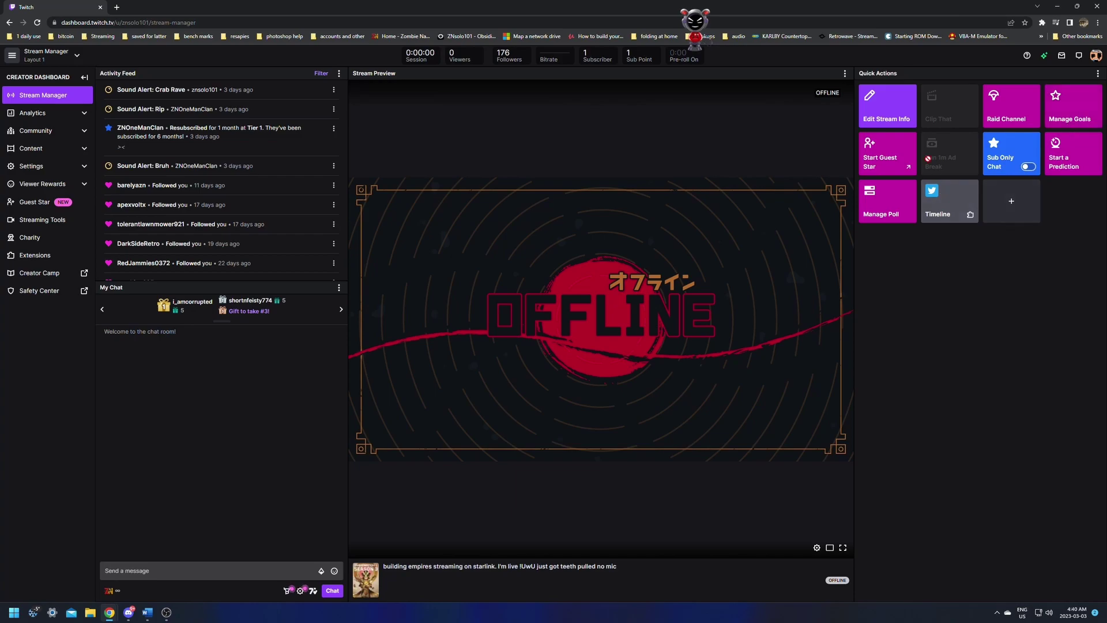
Step: Copy the popped-out Quick Actions address, close the popout, and return to OBS's dock list
left_click(1099, 75)
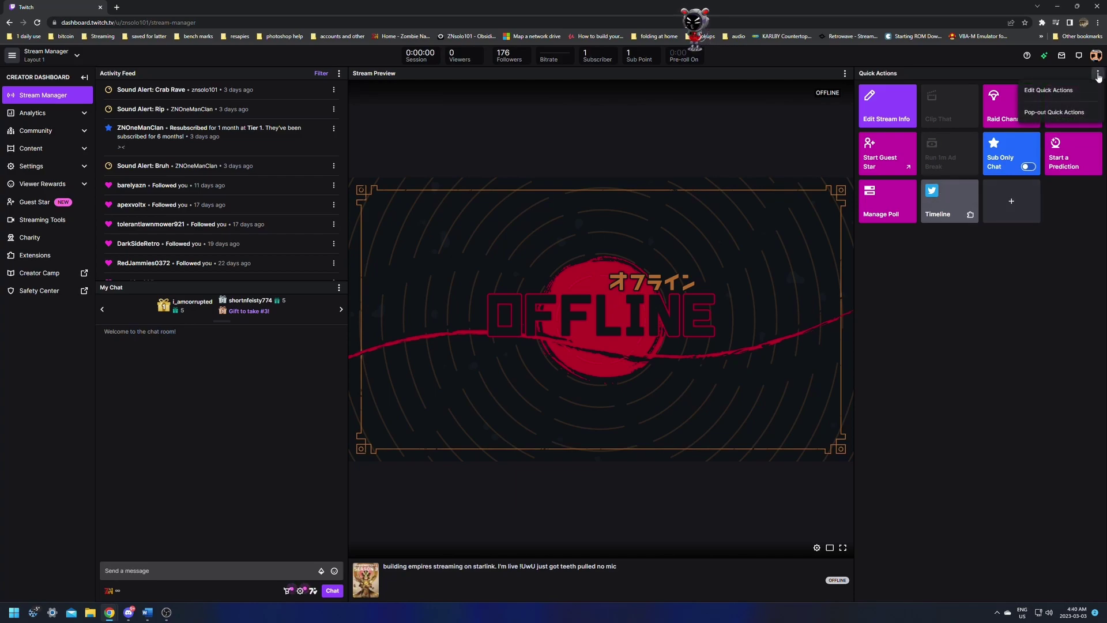
left_click(1041, 113)
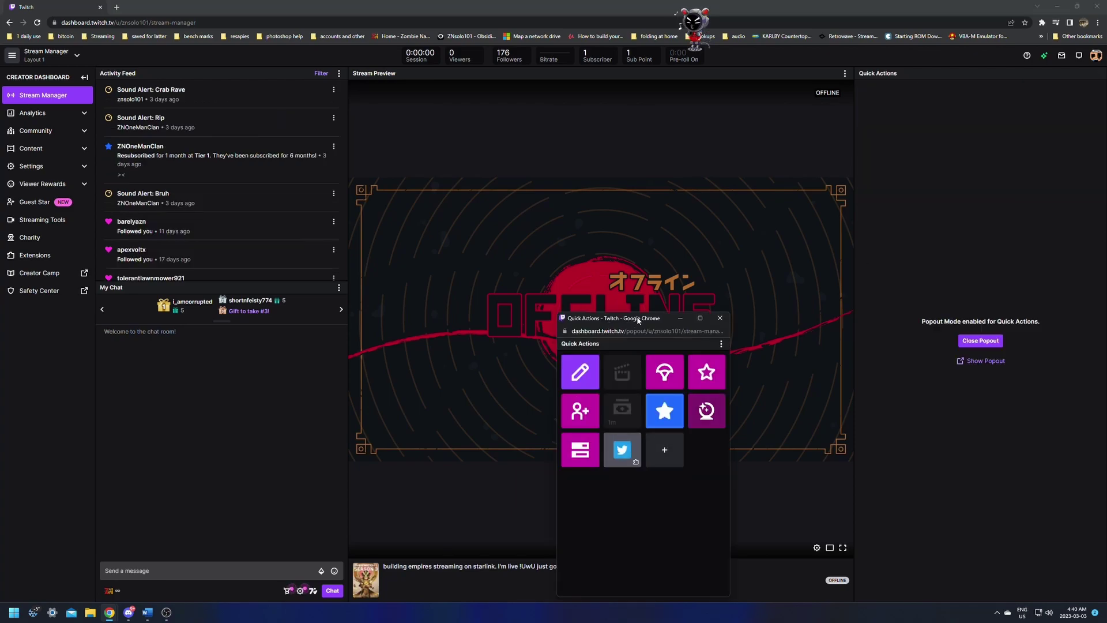
left_click(606, 218)
right_click(609, 218)
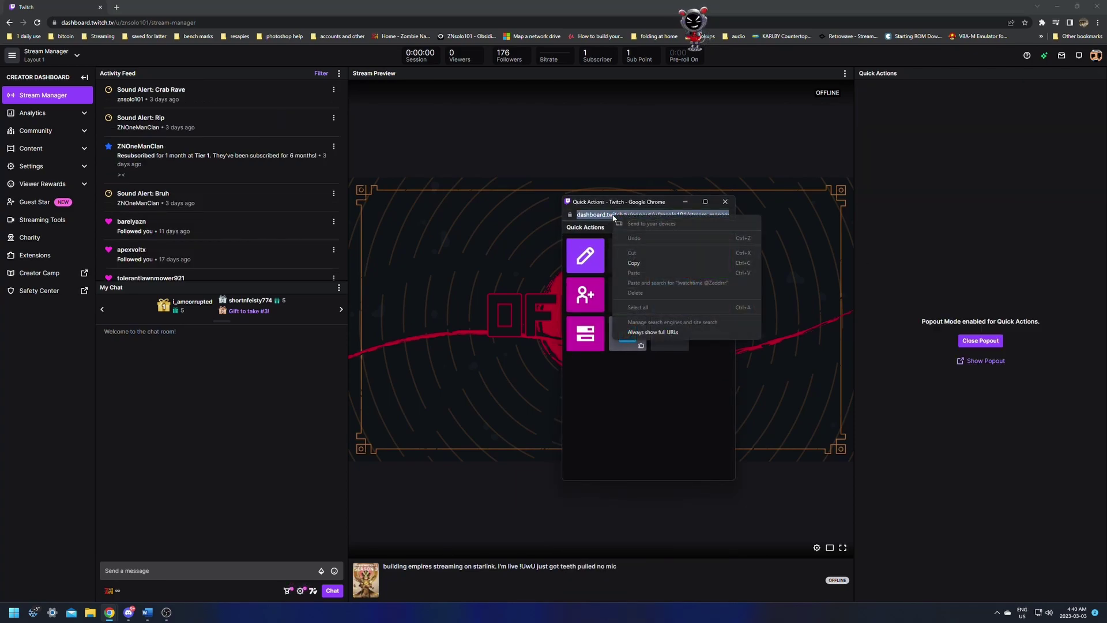
left_click(637, 265)
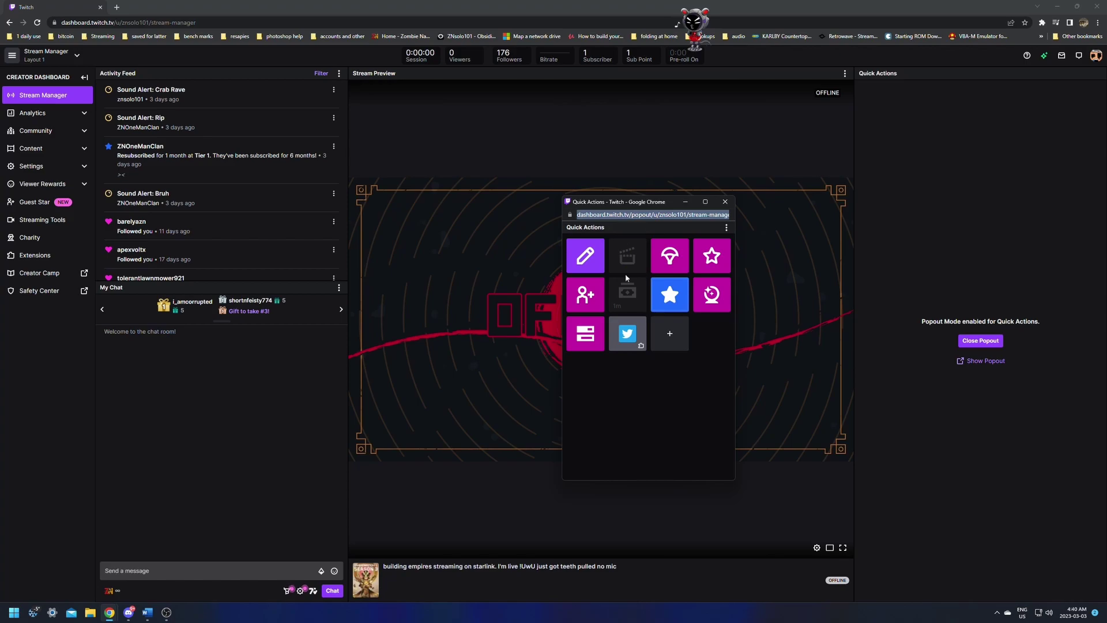
left_click(725, 201)
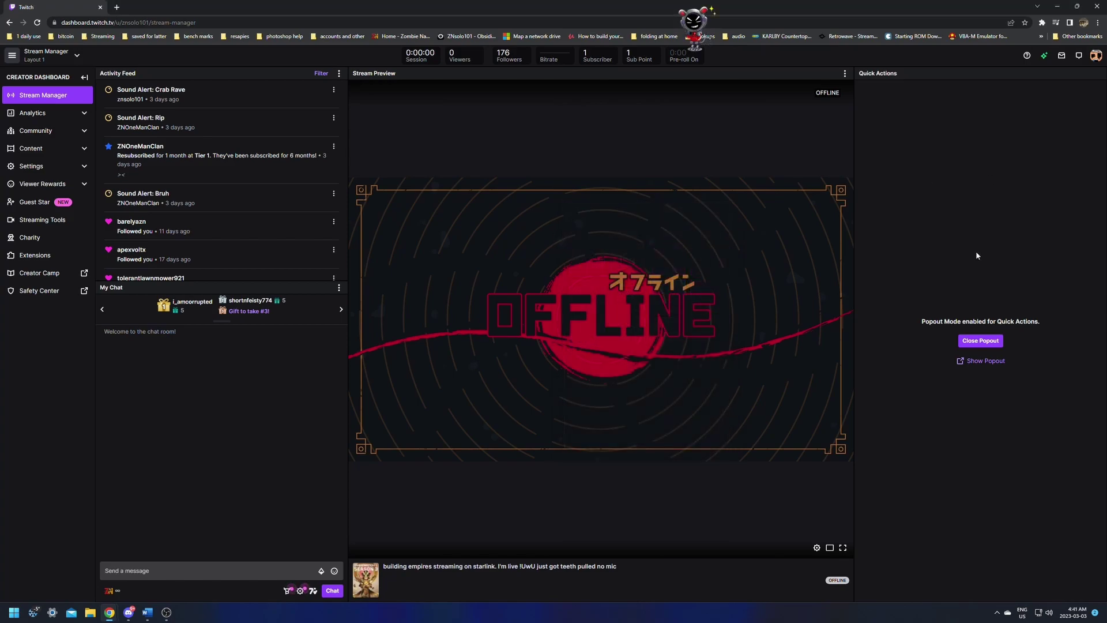
left_click(1057, 6)
left_click(471, 199)
Step: Paste the Quick Actions address as the 'name it' dock URL, apply, and reposition the dock
left_click(472, 199)
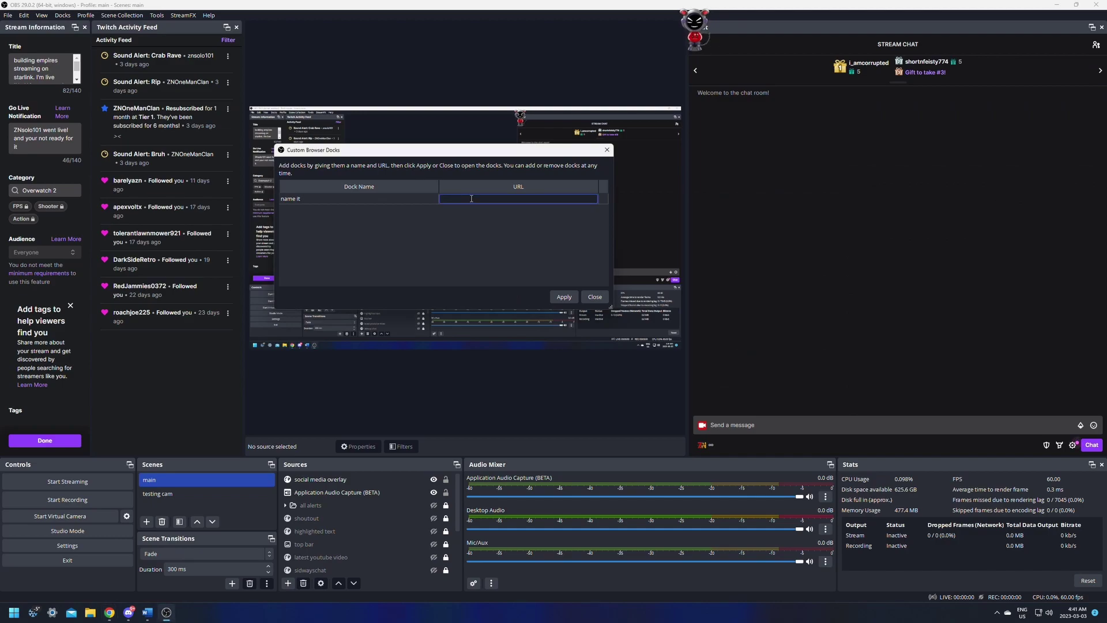
key("ctrl+v")
left_click(563, 297)
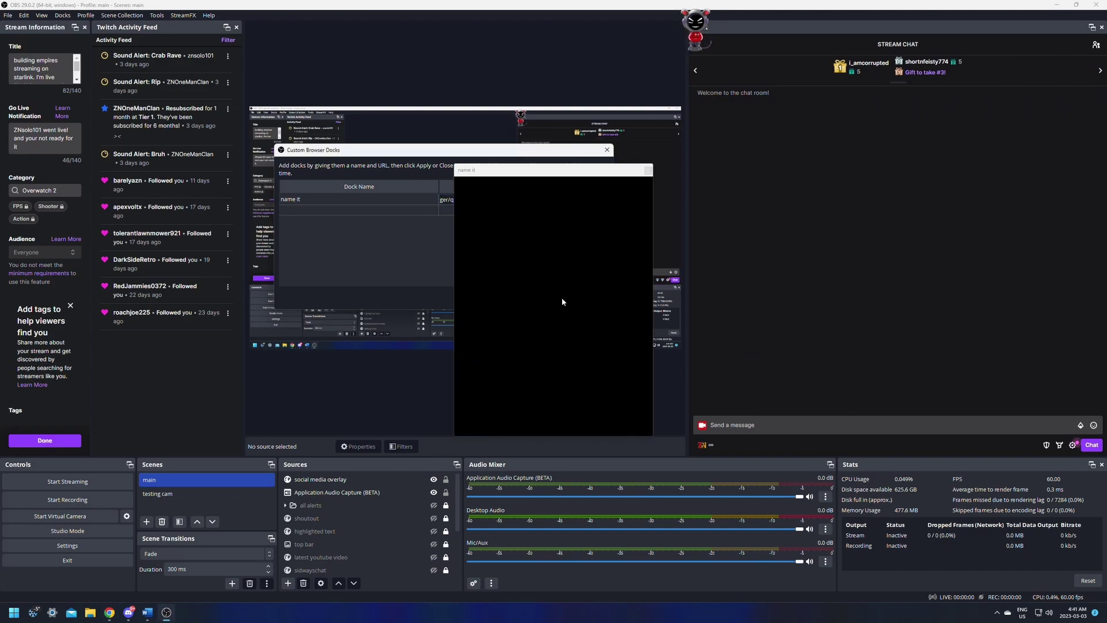
left_click_drag(504, 170, 493, 215)
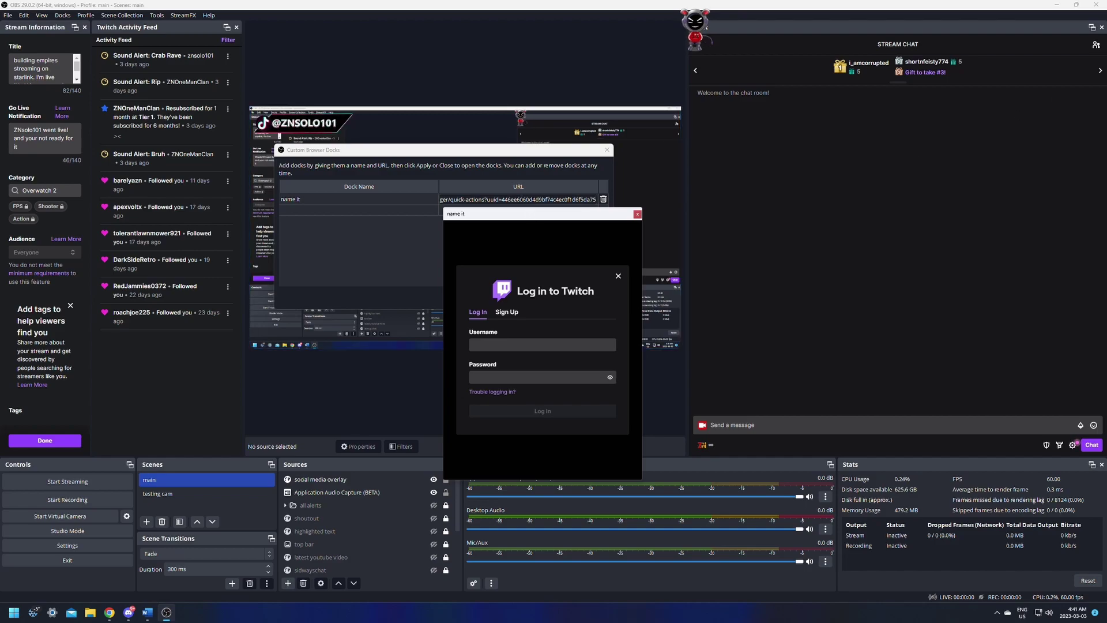
key("alt+Tab")
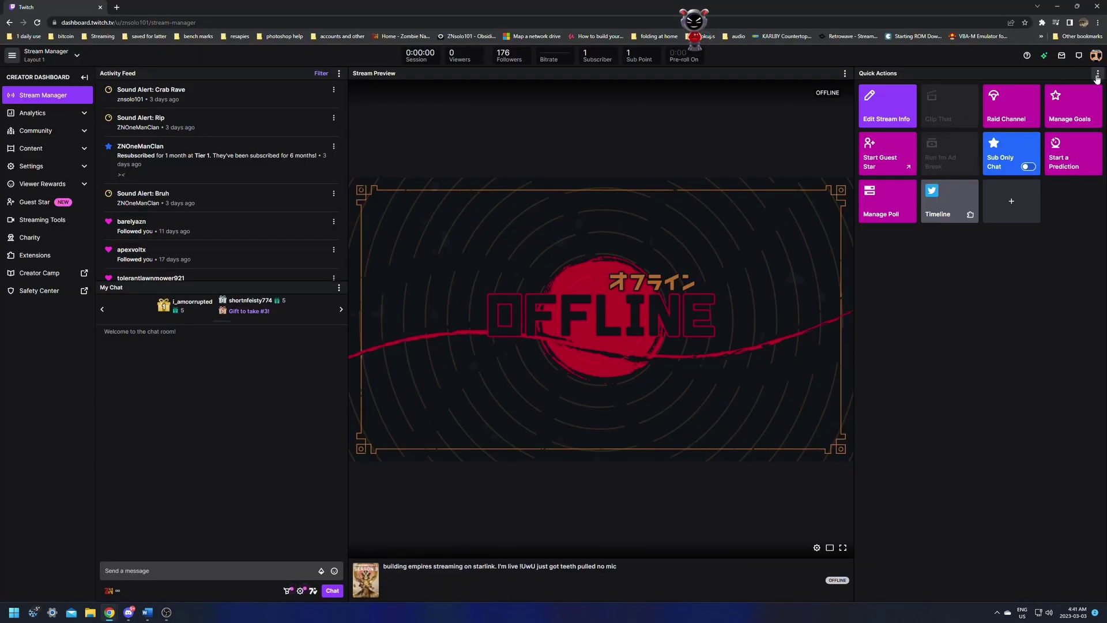
left_click(1098, 75)
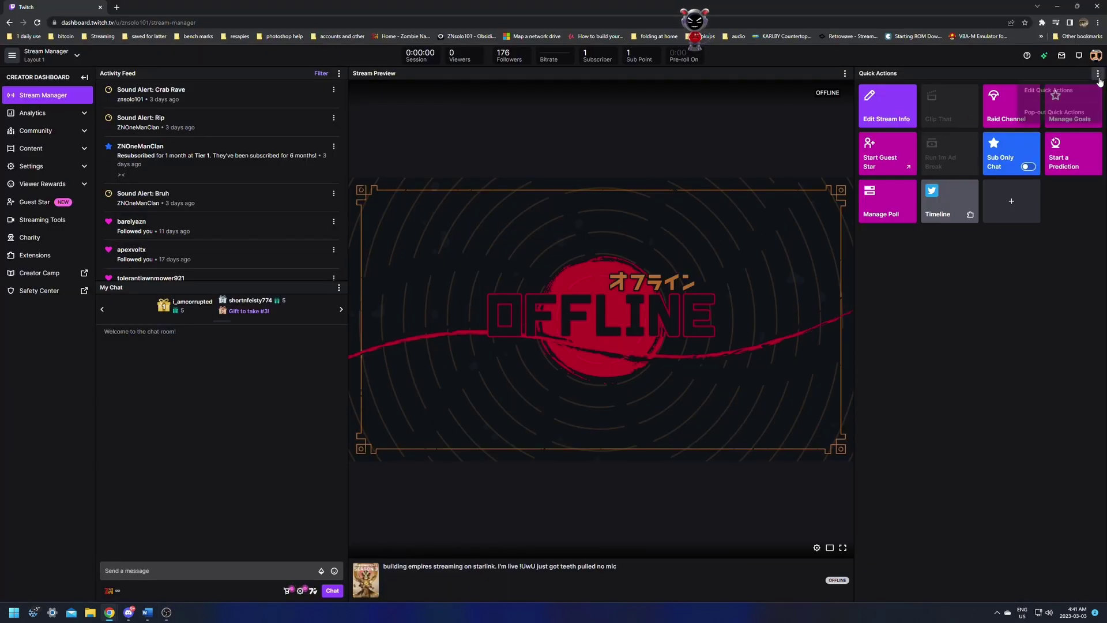
left_click(1054, 112)
left_click_drag(632, 224, 630, 220)
left_click(566, 230)
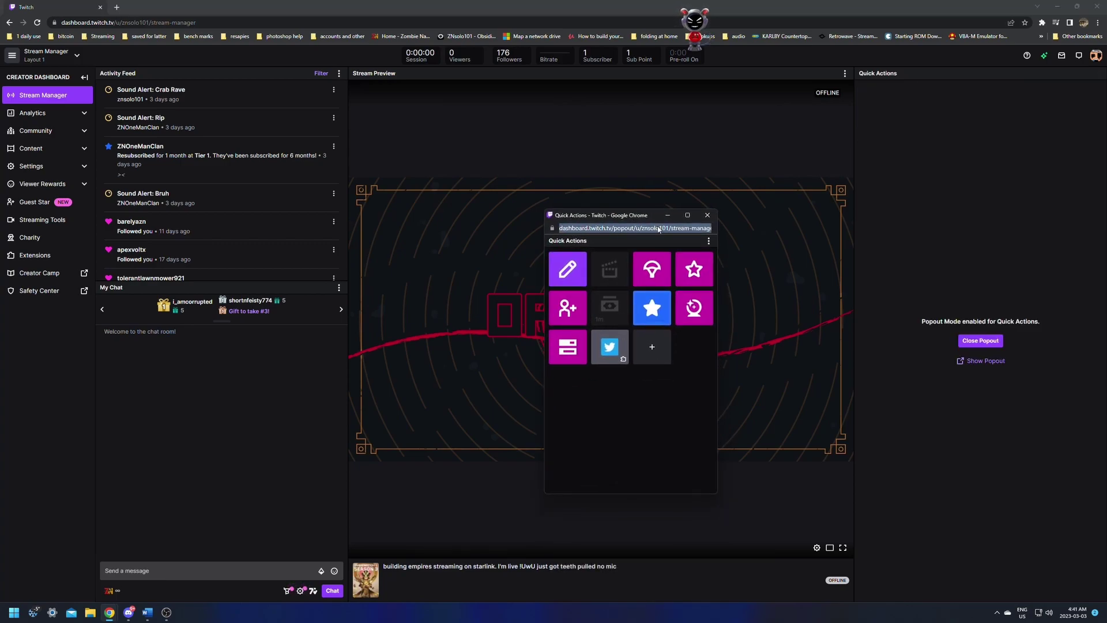
left_click(708, 215)
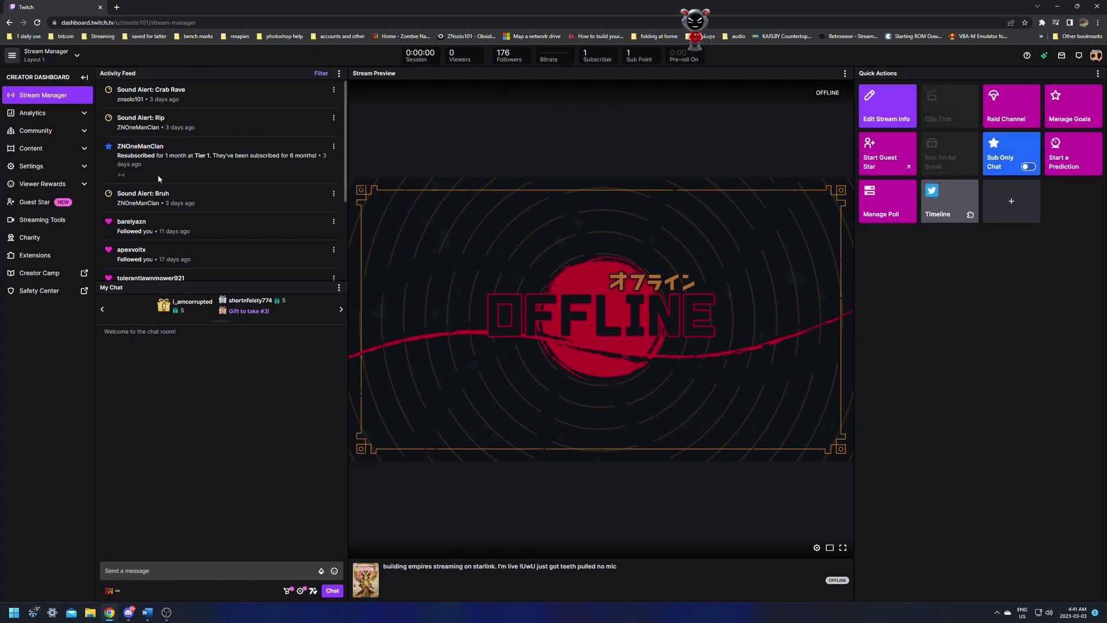
Step: Minimize Chrome, then close the floating 'name it' dock showing the Twitch login page
left_click(1060, 7)
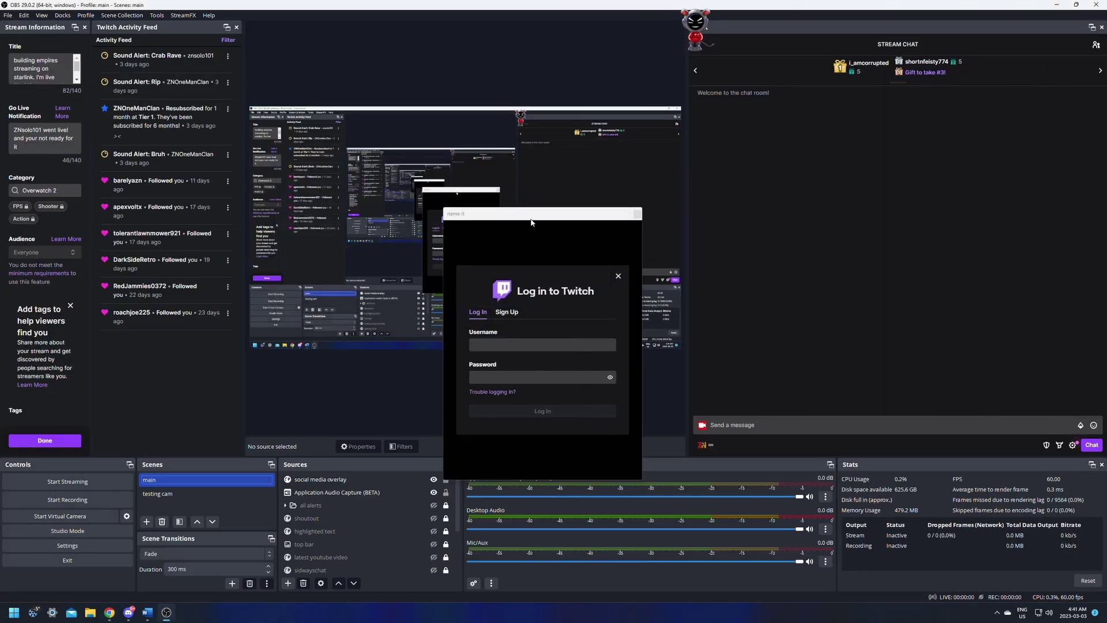
left_click_drag(530, 221, 433, 77)
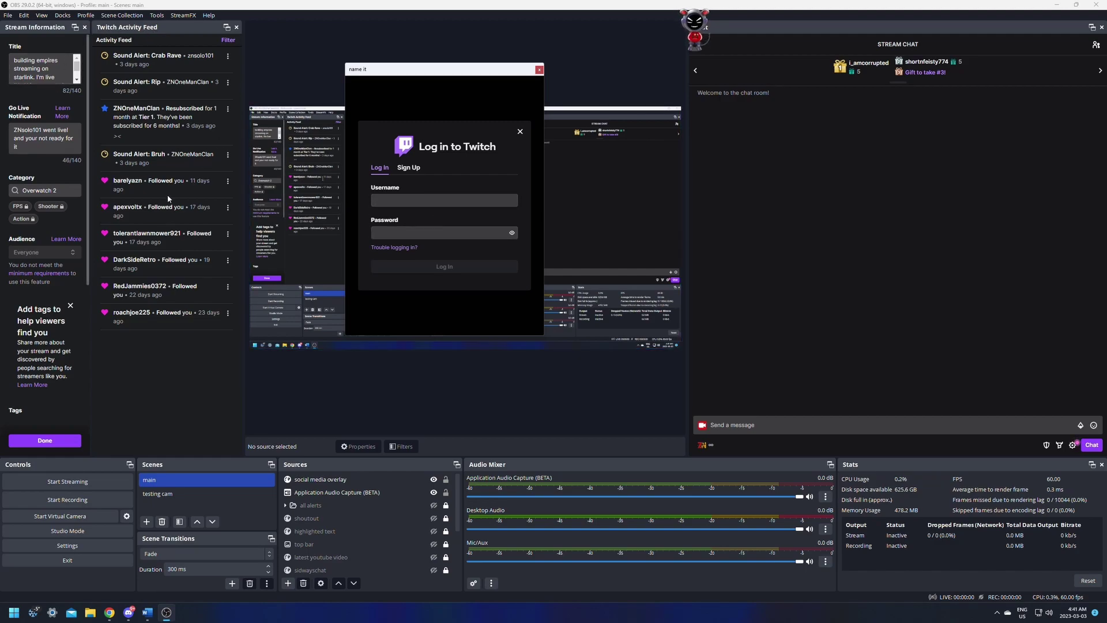
left_click(539, 69)
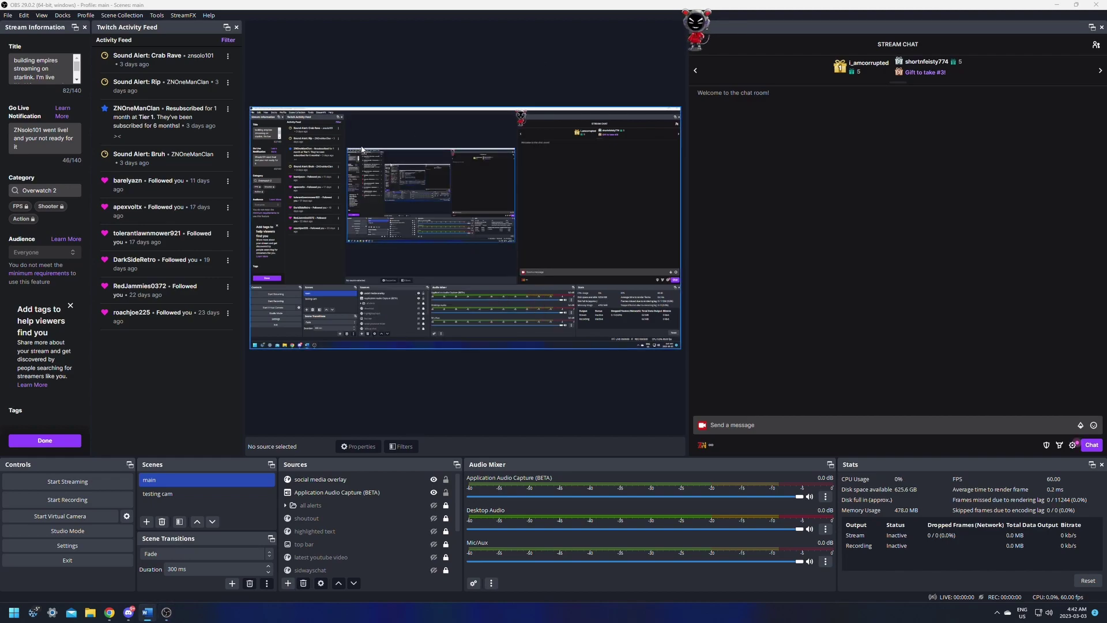
Step: Open OBS Settings on the Output page, showing x264 streaming at CBR 2500 Kbps
left_click(70, 546)
left_click(372, 189)
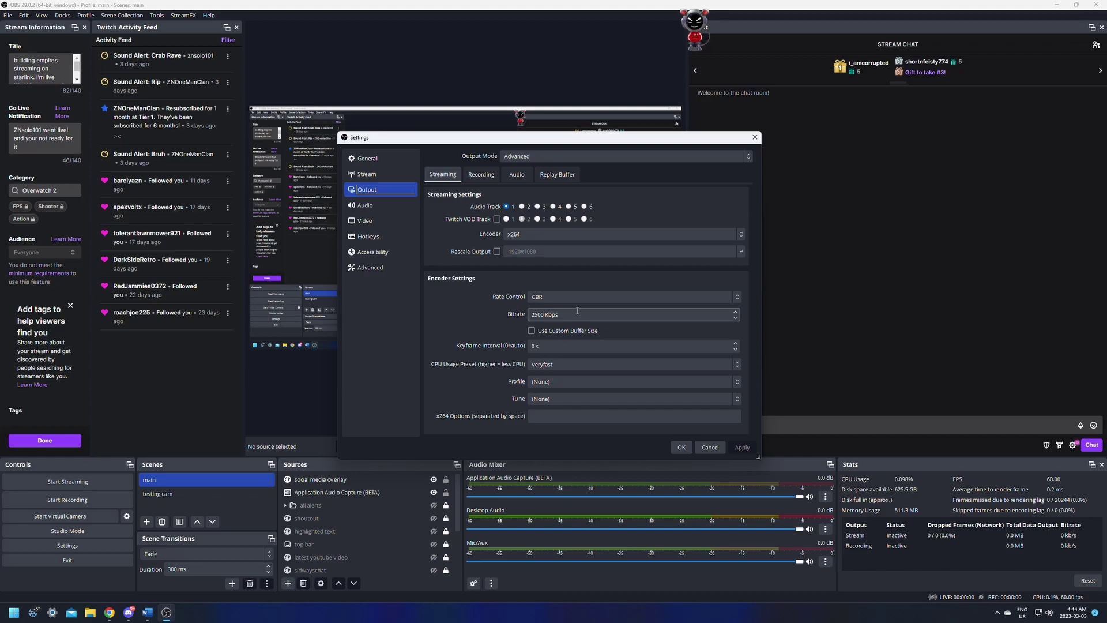
Step: Change the streaming bitrate to 2000 Kbps, apply it, and return to OBS
left_click(537, 315)
key("BackSpace")
type("6")
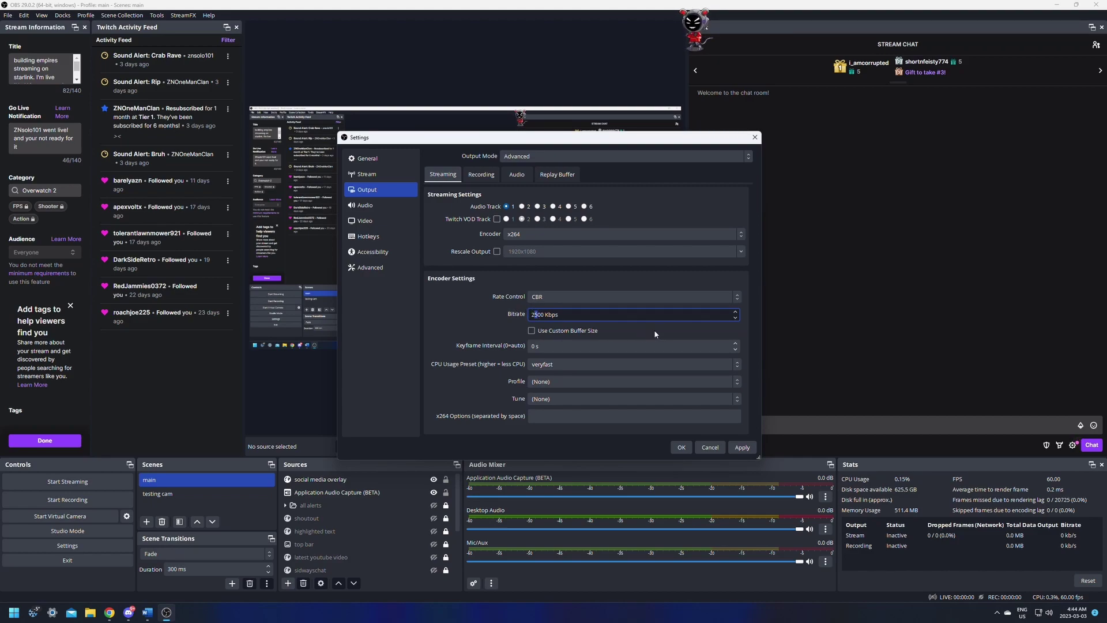
left_click(732, 447)
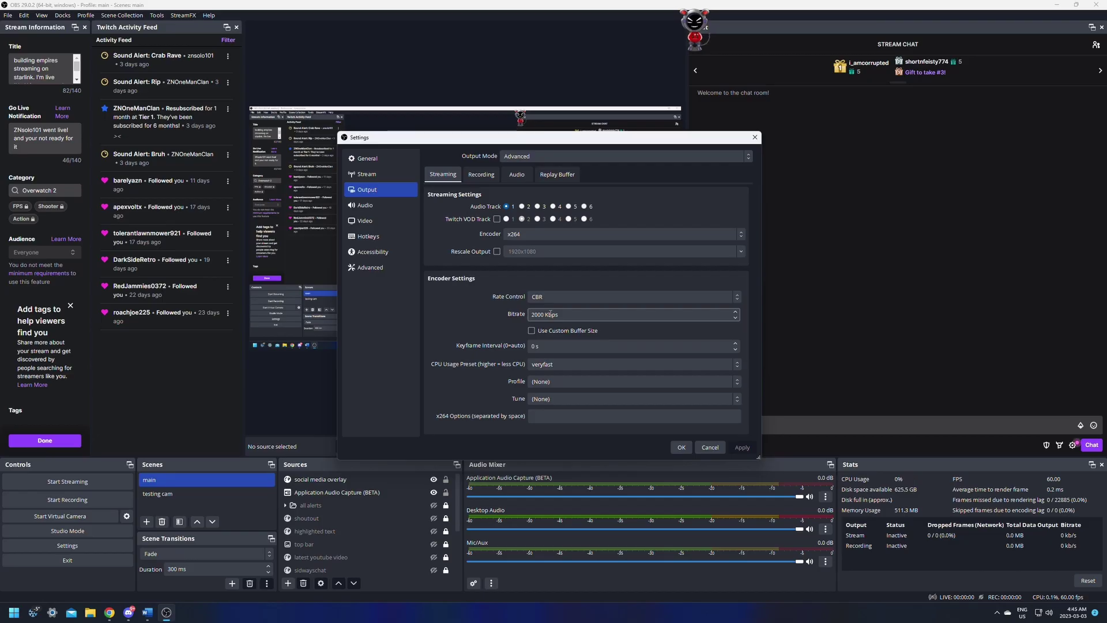
key("alt+Tab")
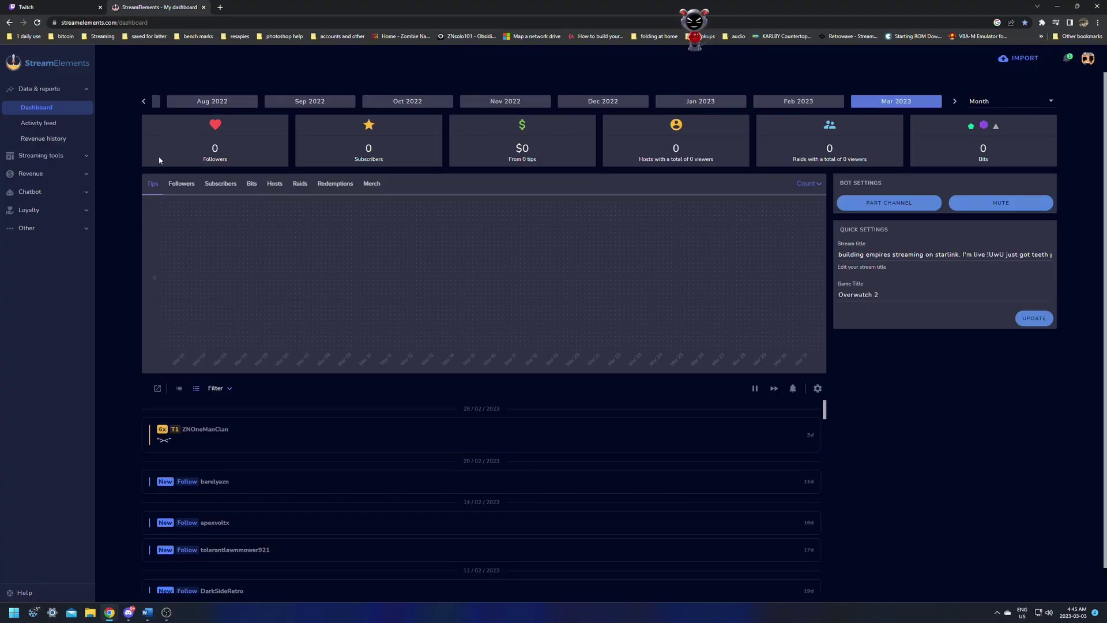
left_click(166, 612)
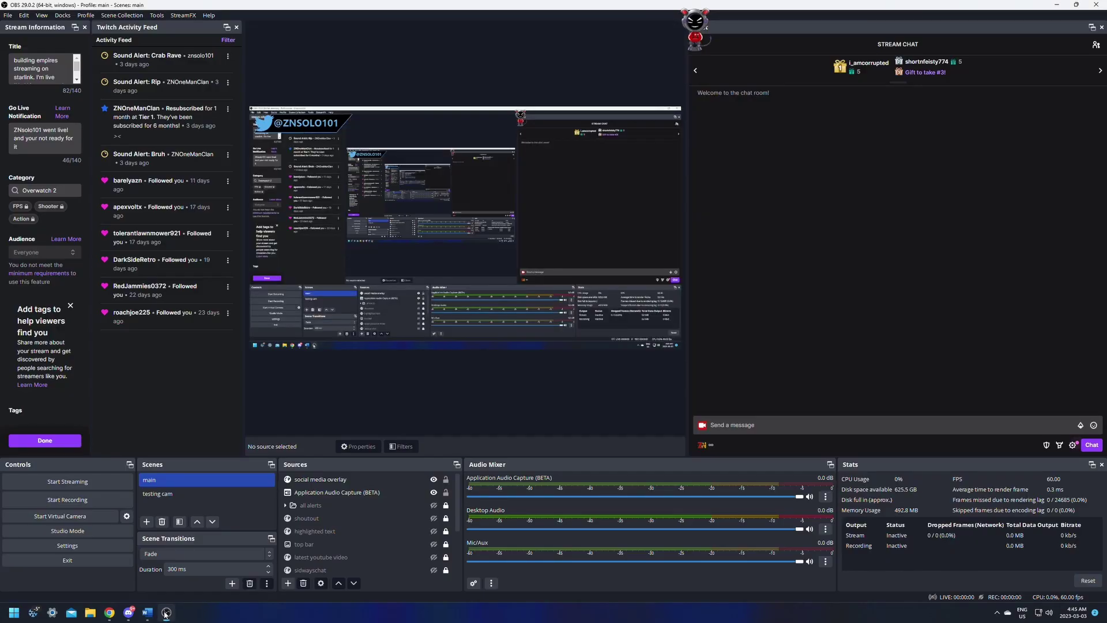
Step: Open the sidwayschat browser source's Properties, showing its overlay URL and 1920×1080 size
left_click(337, 484)
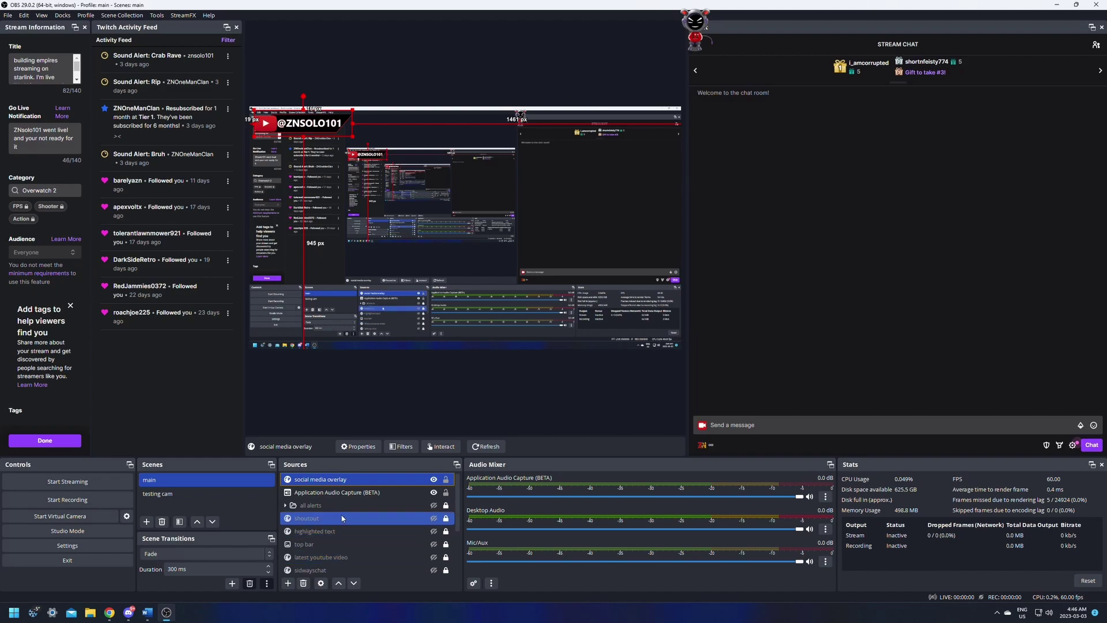
scroll(325, 547, "down", 1)
left_click(326, 545)
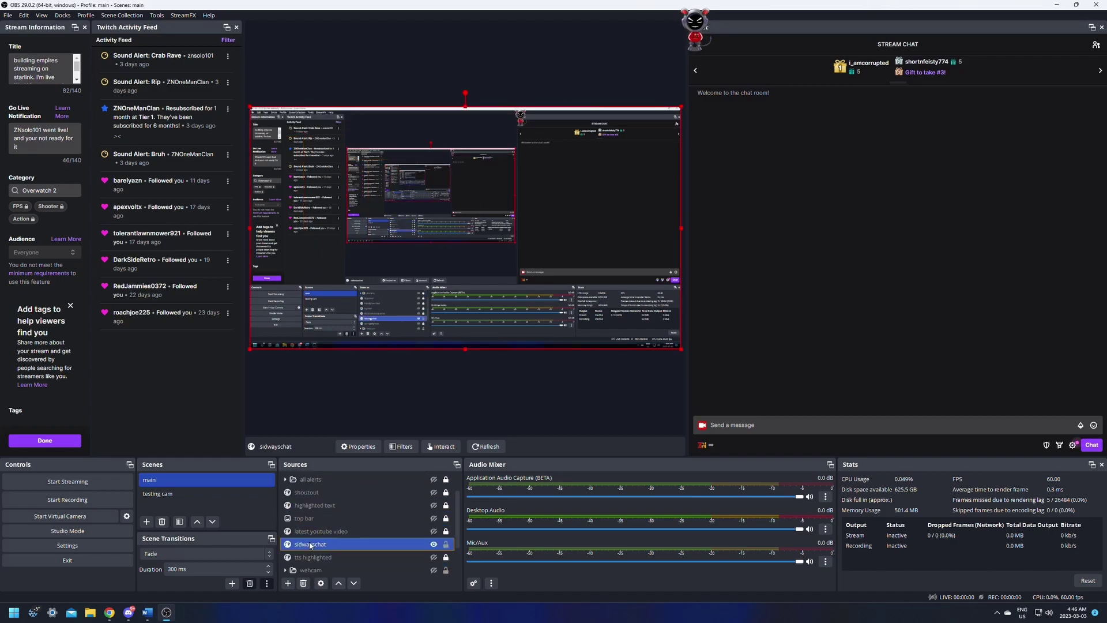
mouse_move(318, 532)
left_mouse_down()
mouse_move(336, 508)
mouse_move(319, 519)
left_mouse_up()
left_click(308, 544)
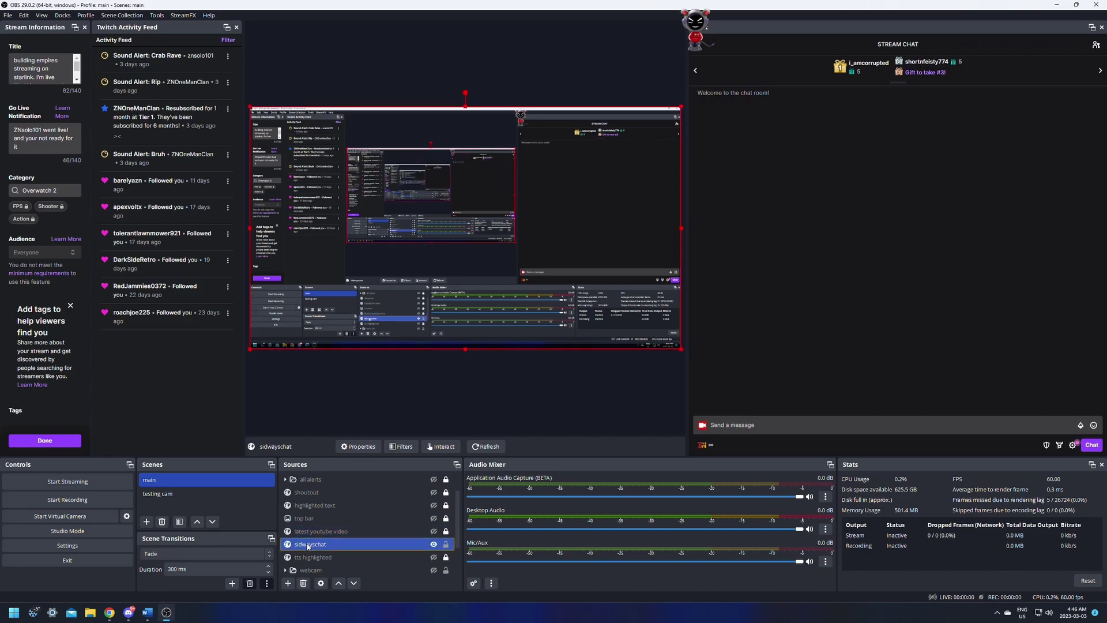
left_click(322, 583)
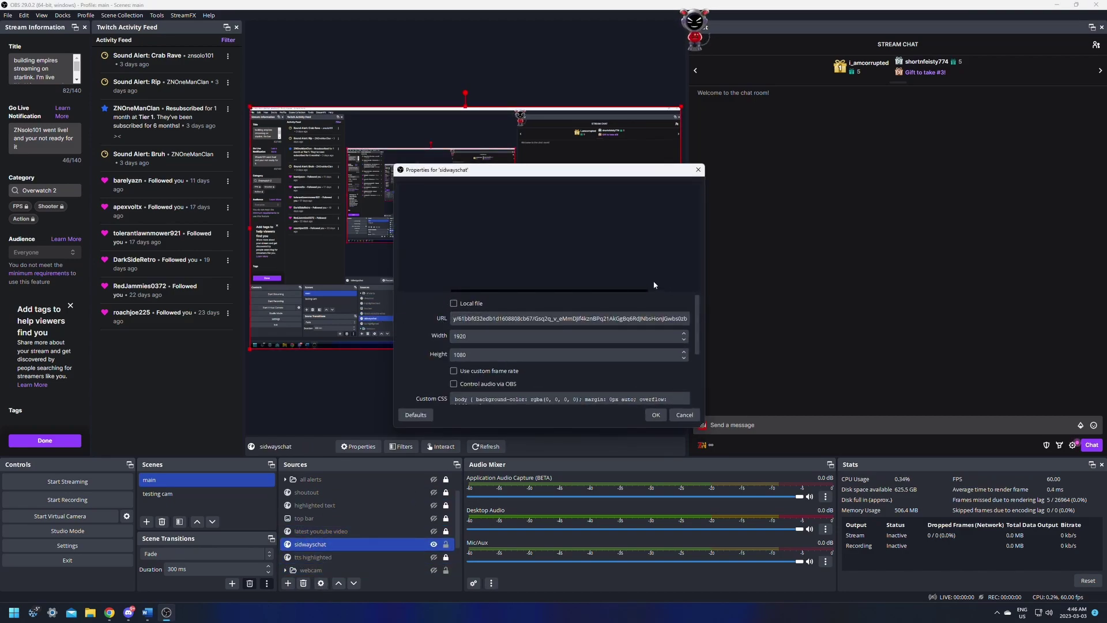
left_click(110, 612)
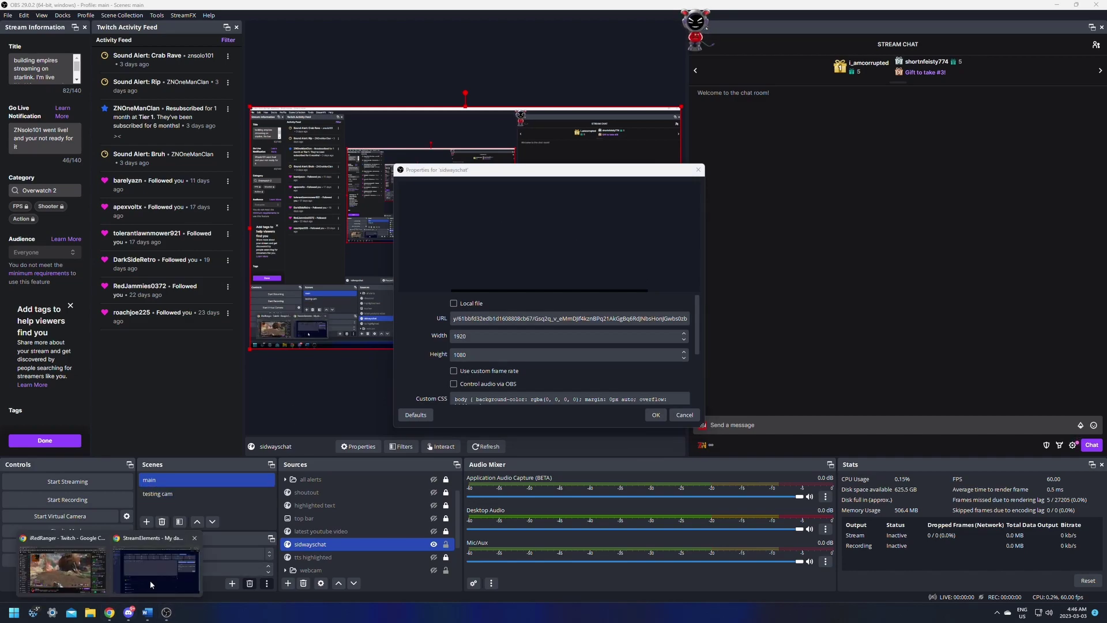
Step: In the StreamElements dashboard, browse My Overlays and check the Instant Replay overlay's options
left_click(151, 585)
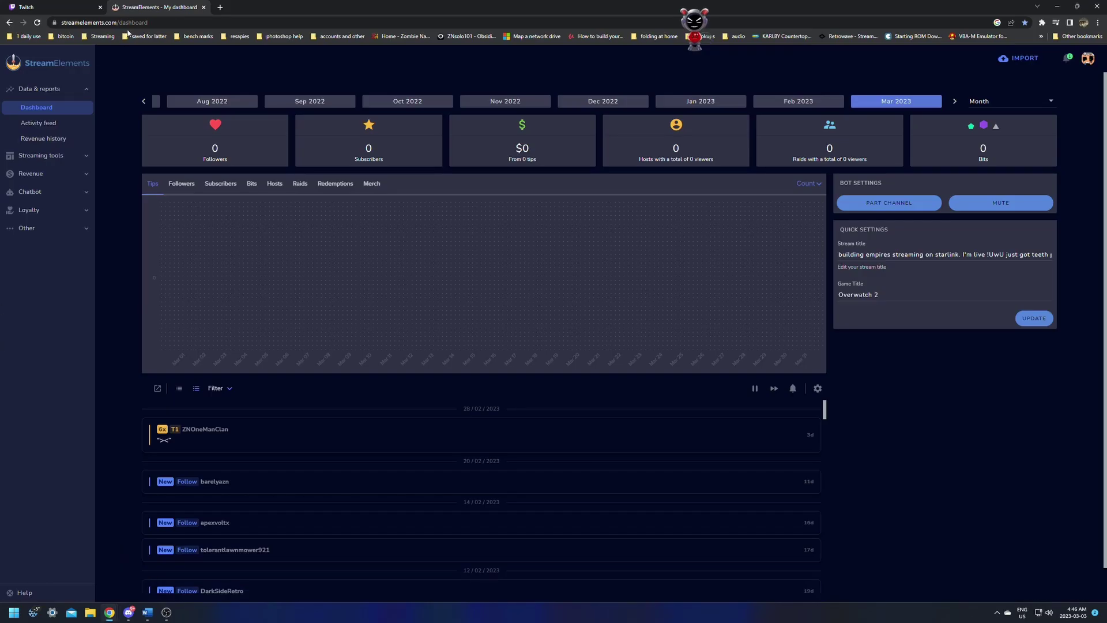
left_click(40, 155)
left_click(33, 174)
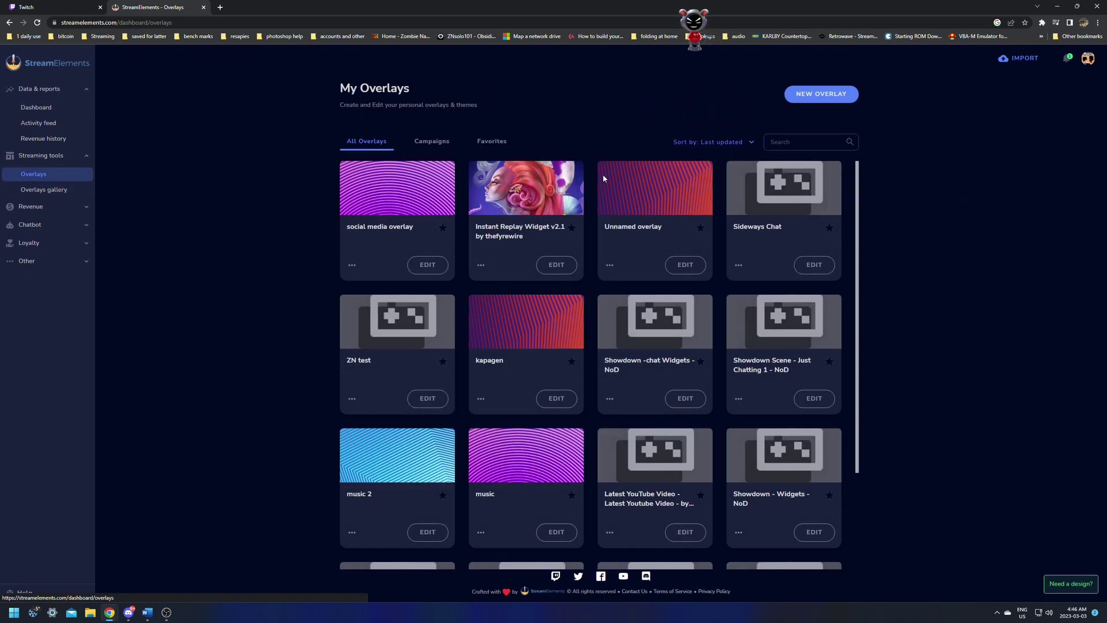
left_click(481, 265)
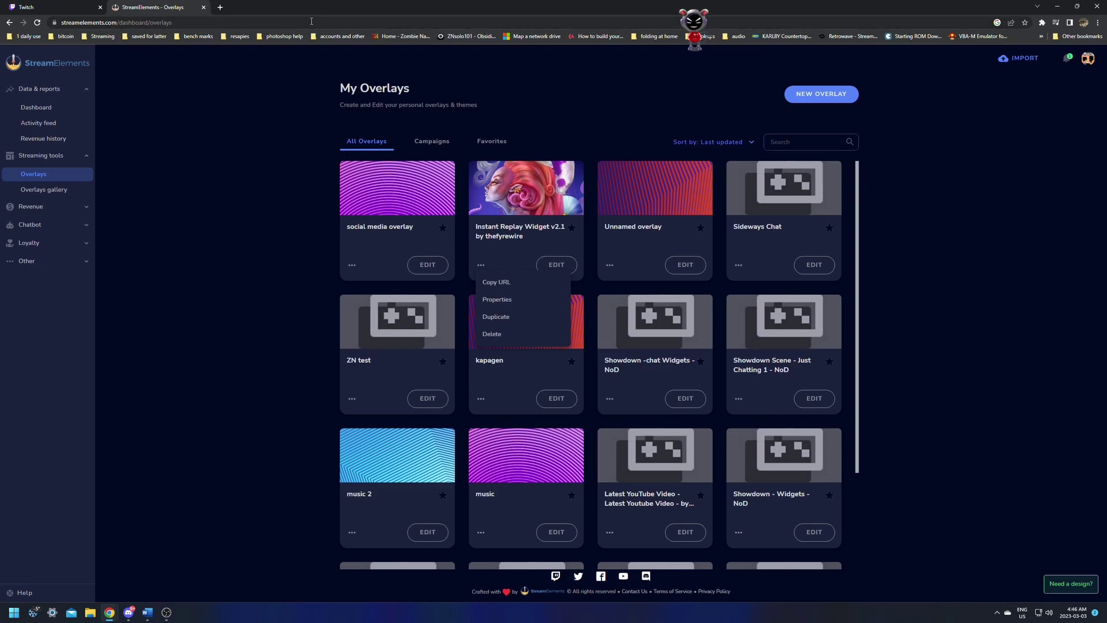
left_click(217, 103)
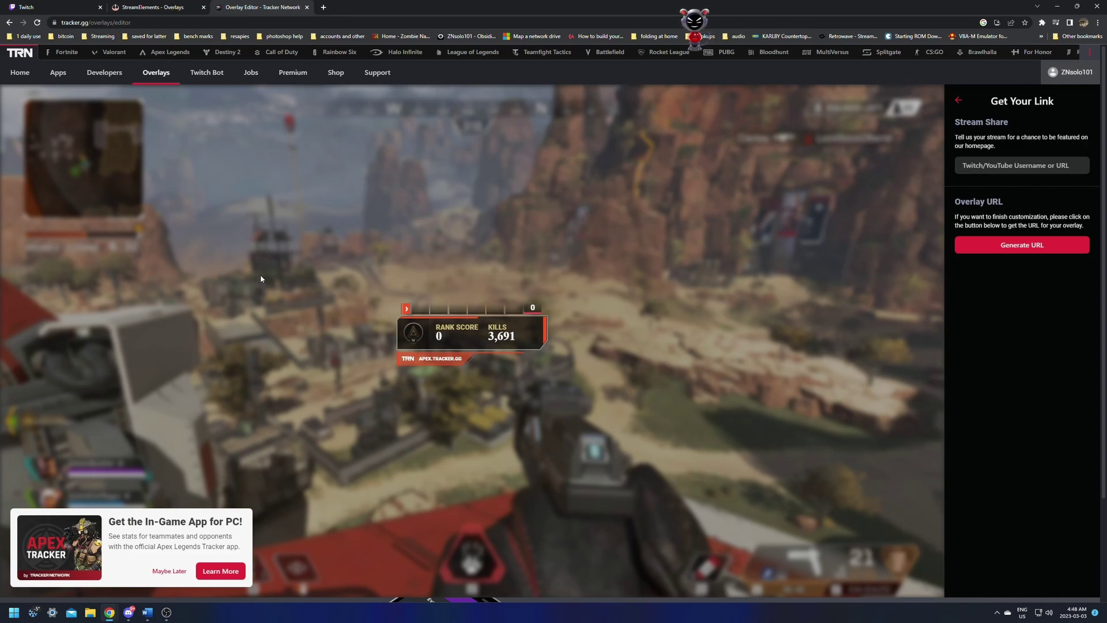
Step: Generate the tracker.gg Apex overlay links and select the Streaming Software overlay URL
left_click_drag(955, 202, 1006, 205)
left_click(1020, 252)
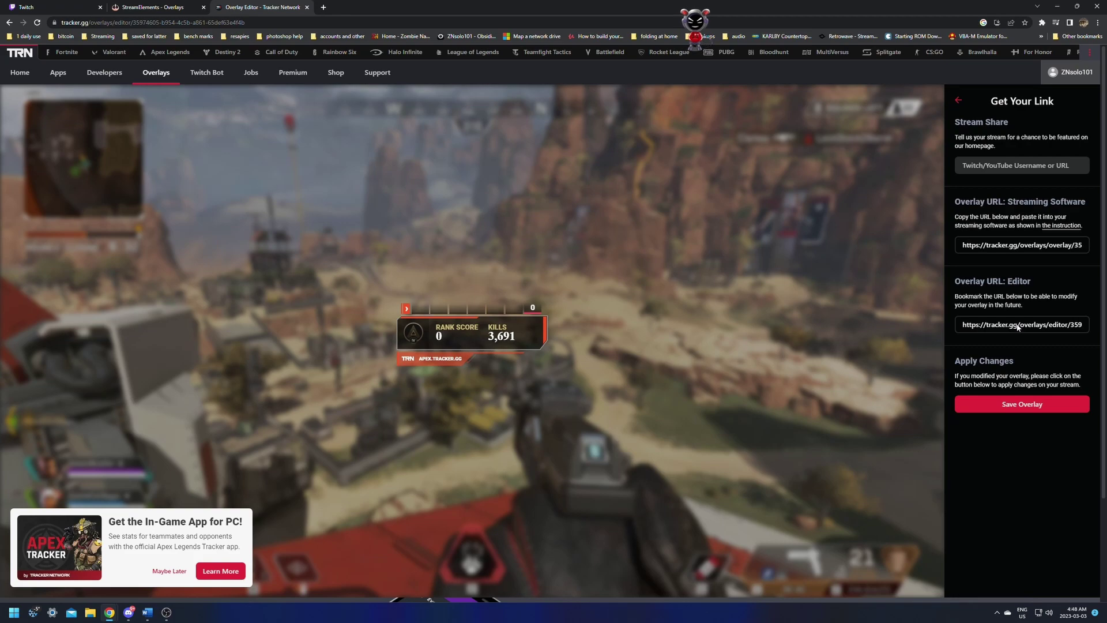
double_click(995, 246)
left_click(1037, 246)
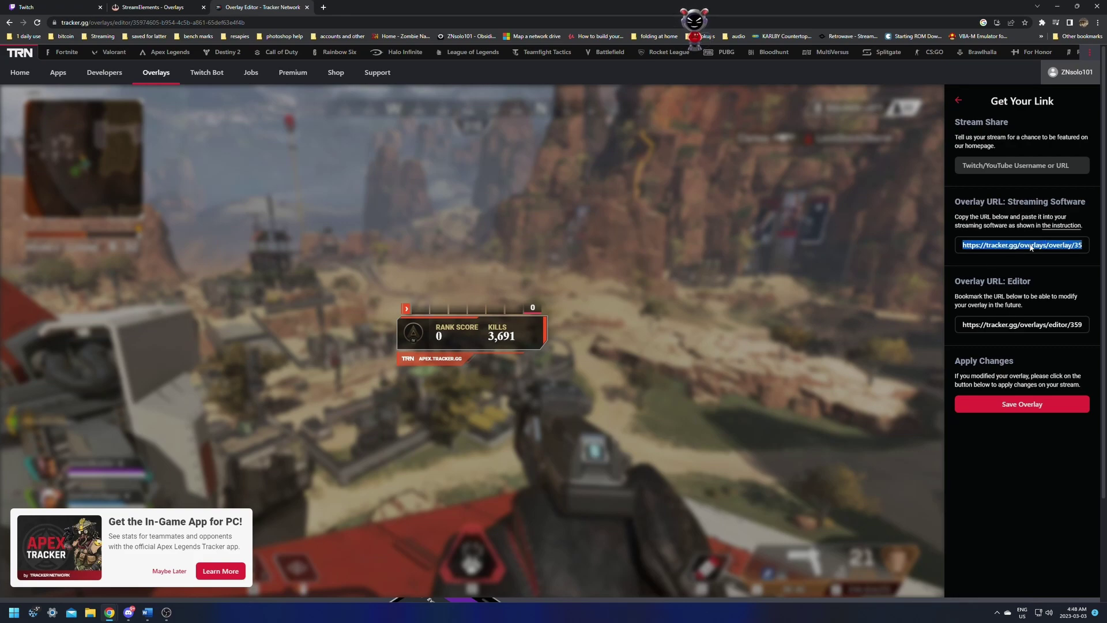
Step: Add a Browser source 'apex overlay' with the pasted tracker.gg URL at 1920×1080
left_click(166, 612)
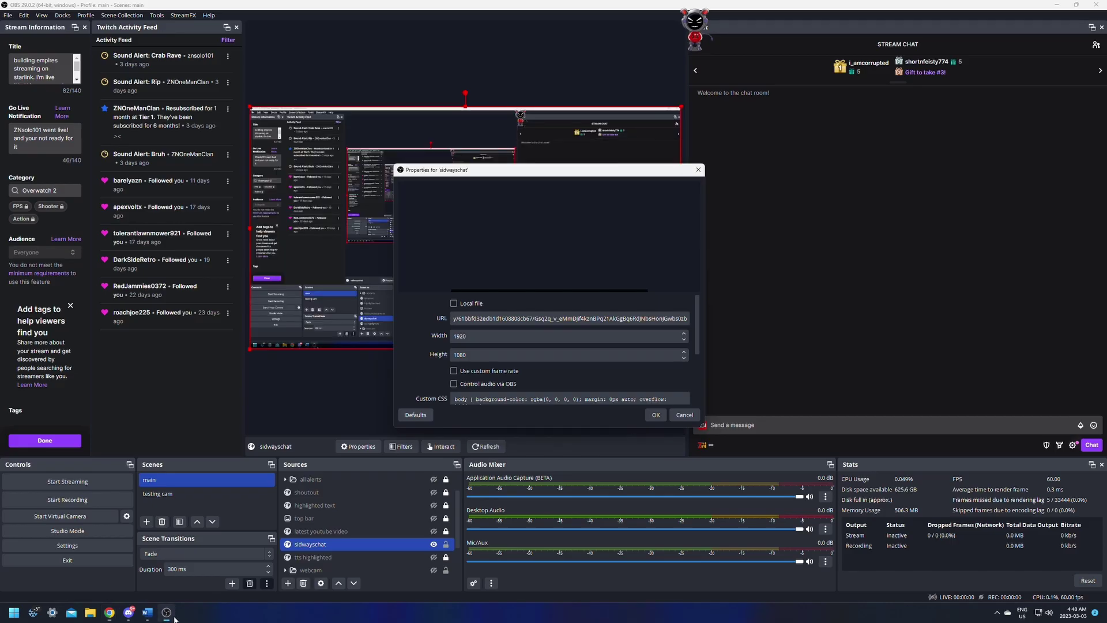
left_click(685, 415)
left_click(287, 583)
left_click(323, 318)
type("apex overlay")
left_click(576, 357)
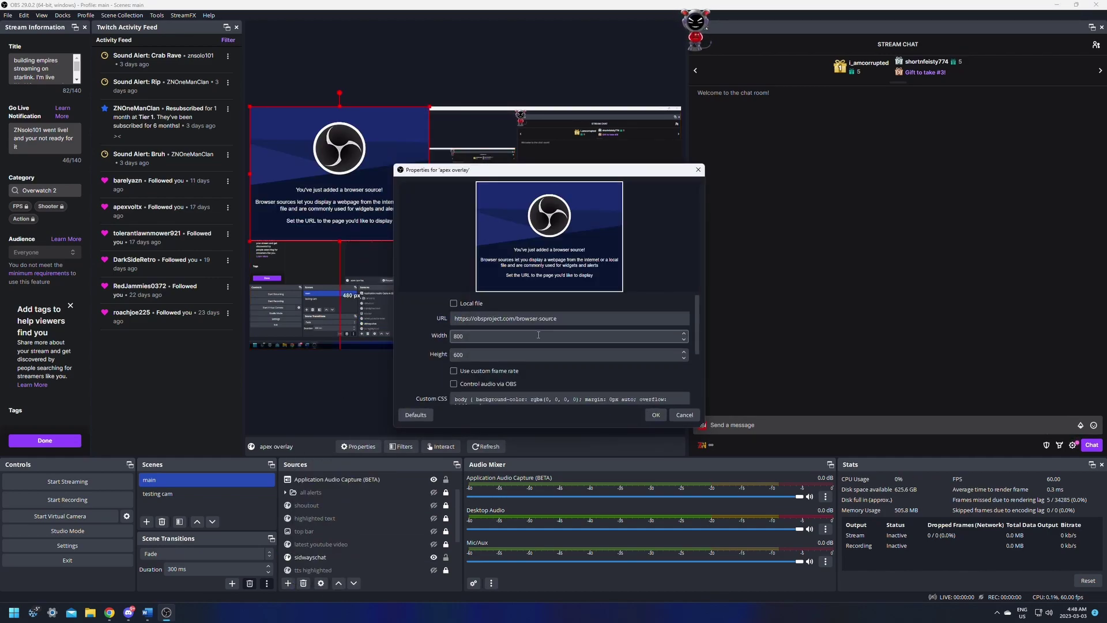
triple_click(568, 319)
type("https://tracker.gg/overlays/overlay/35974605-b954-4c5b-a861-65def63e4f4b")
key("Tab")
type("1920")
key("Tab")
type("1080")
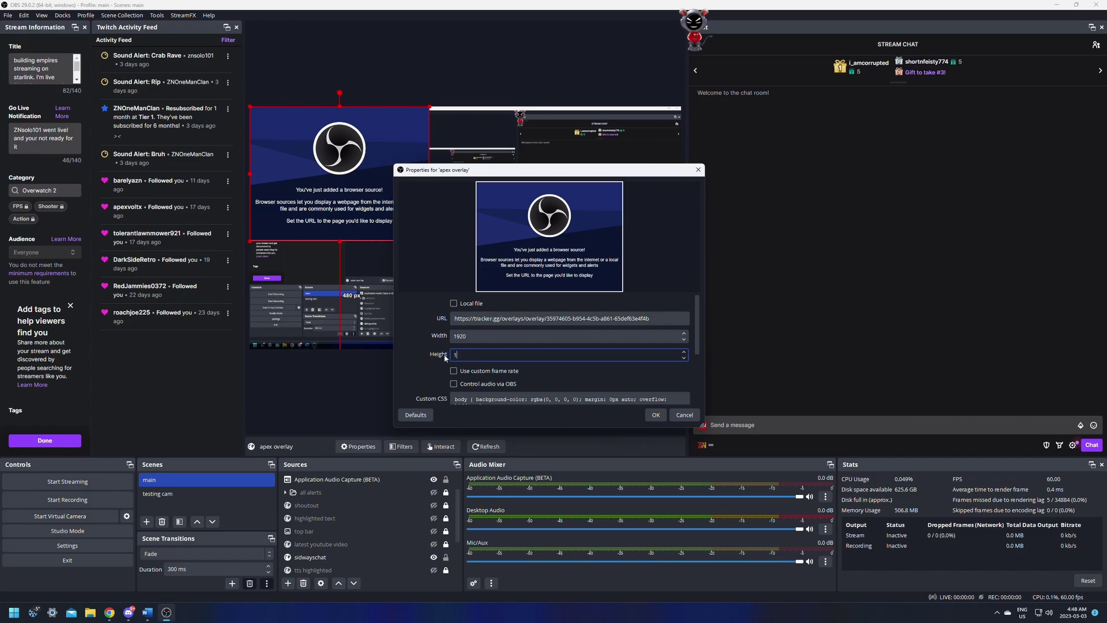
key("Return")
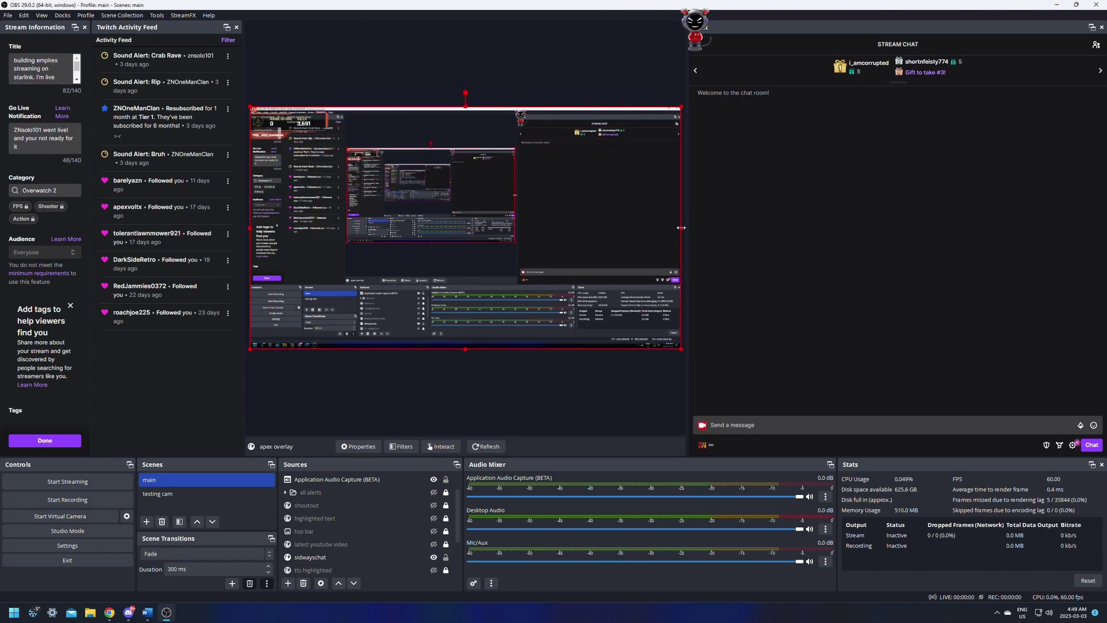
Step: Crop the overlay to the rank-score widget, shrink it slightly and place it near the top
left_click_drag(681, 233, 339, 233)
left_click_drag(294, 348, 319, 138)
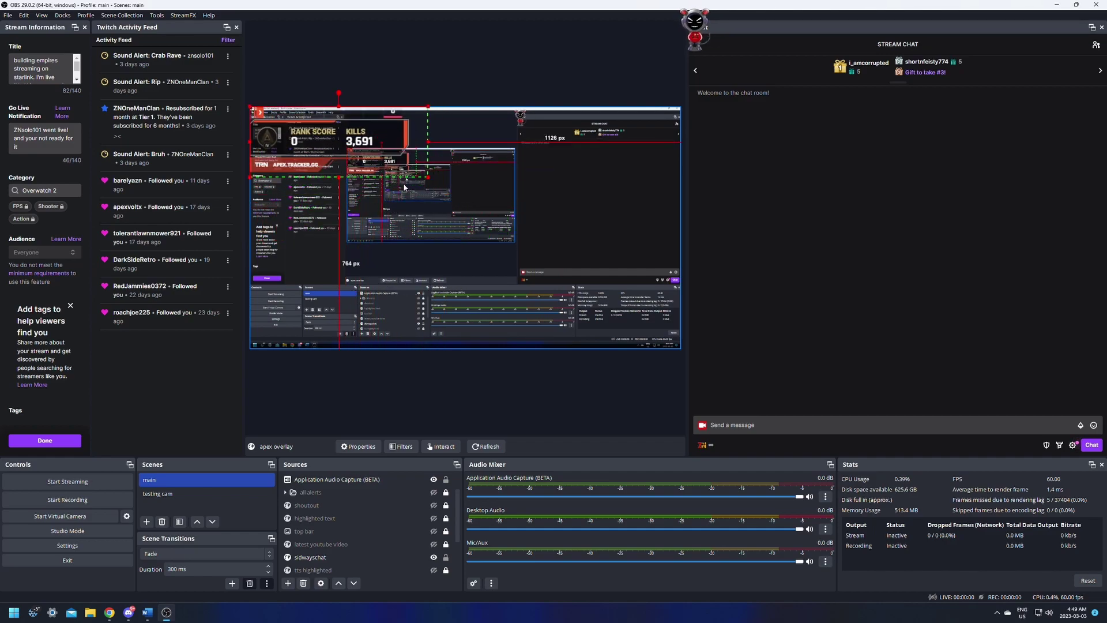
mouse_move(430, 180)
left_mouse_down()
mouse_move(381, 163)
mouse_move(419, 173)
left_mouse_up()
left_click_drag(312, 146, 503, 197)
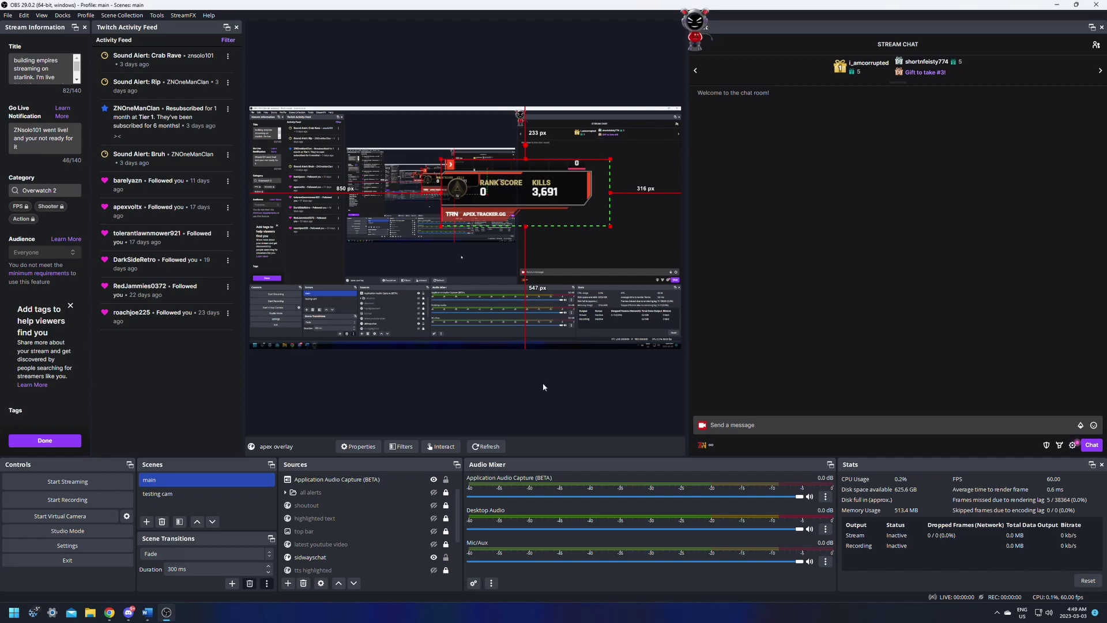
left_click_drag(535, 194, 606, 209)
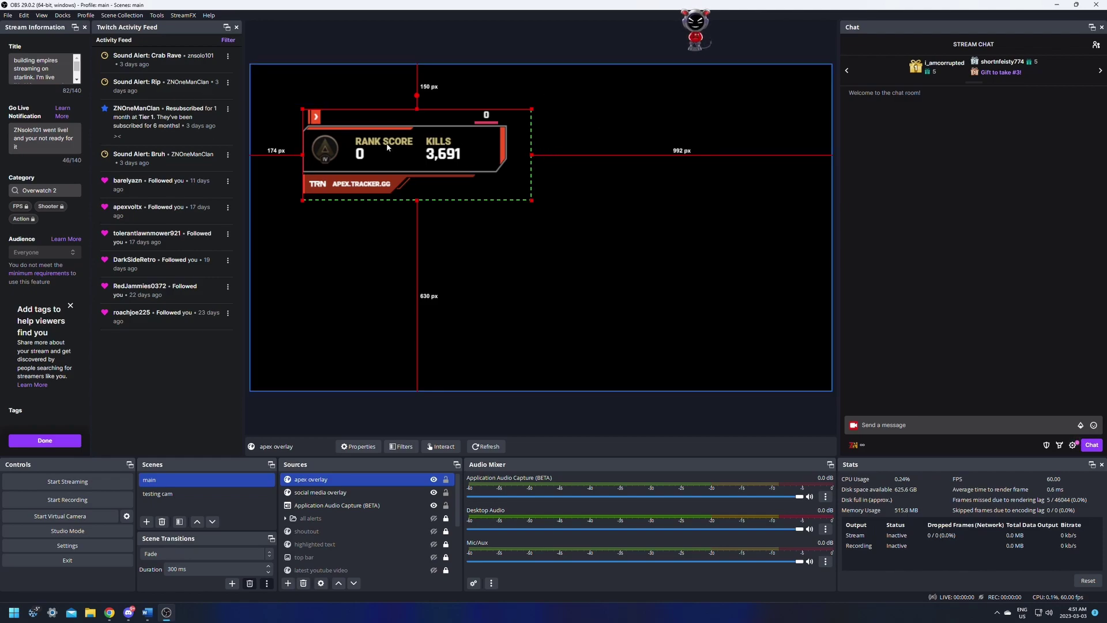
left_click_drag(435, 157, 494, 162)
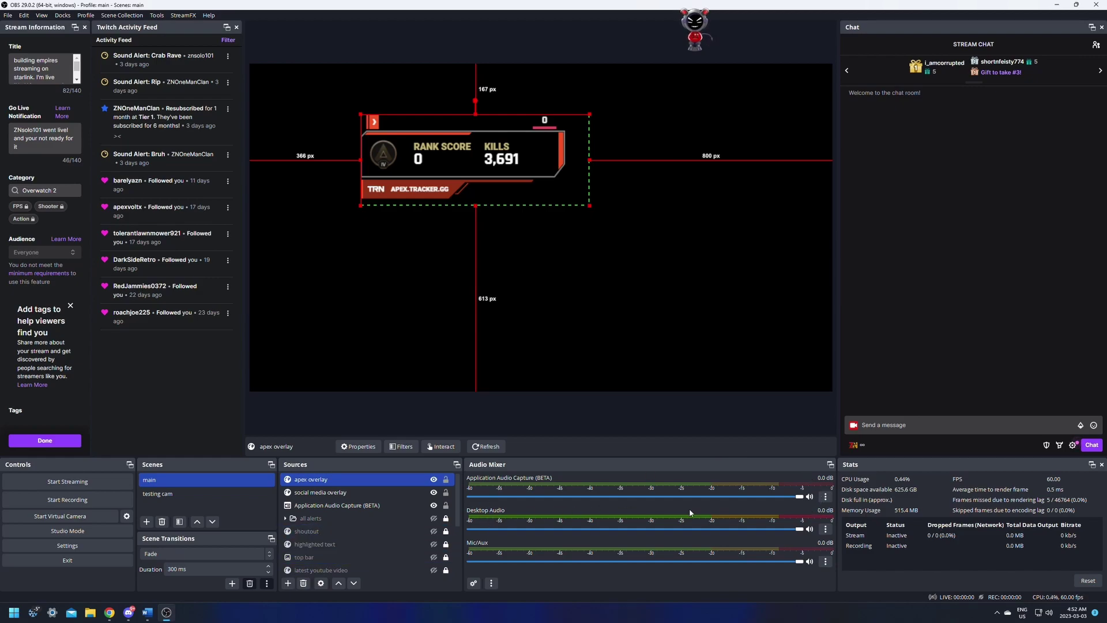
Step: Open the Mic/Aux Filters window from the audio mixer menu
left_click(826, 529)
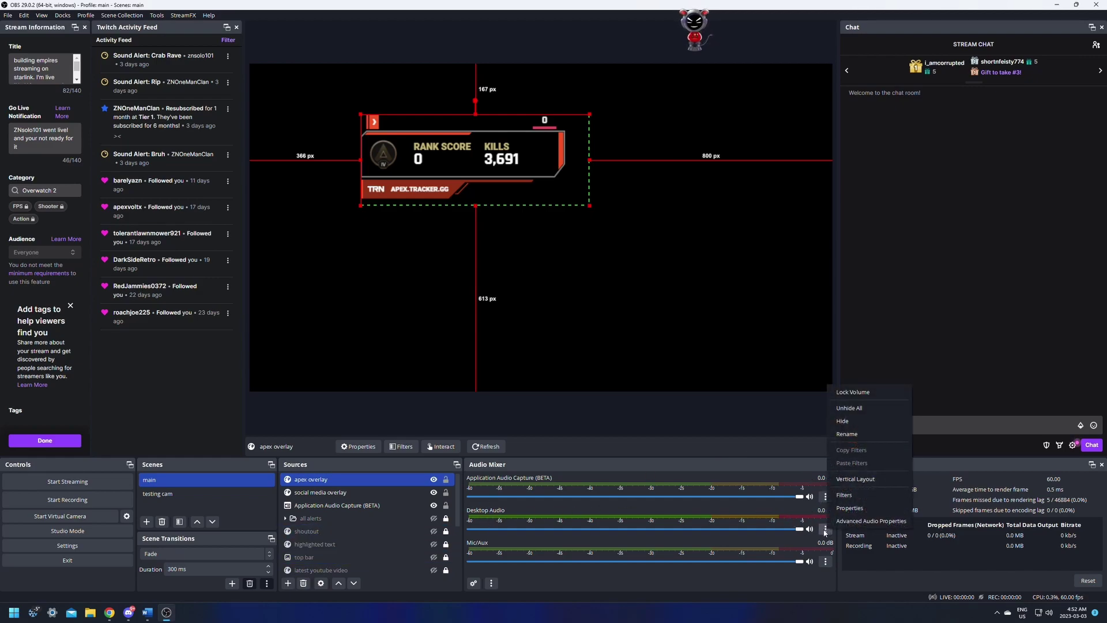
left_click(826, 530)
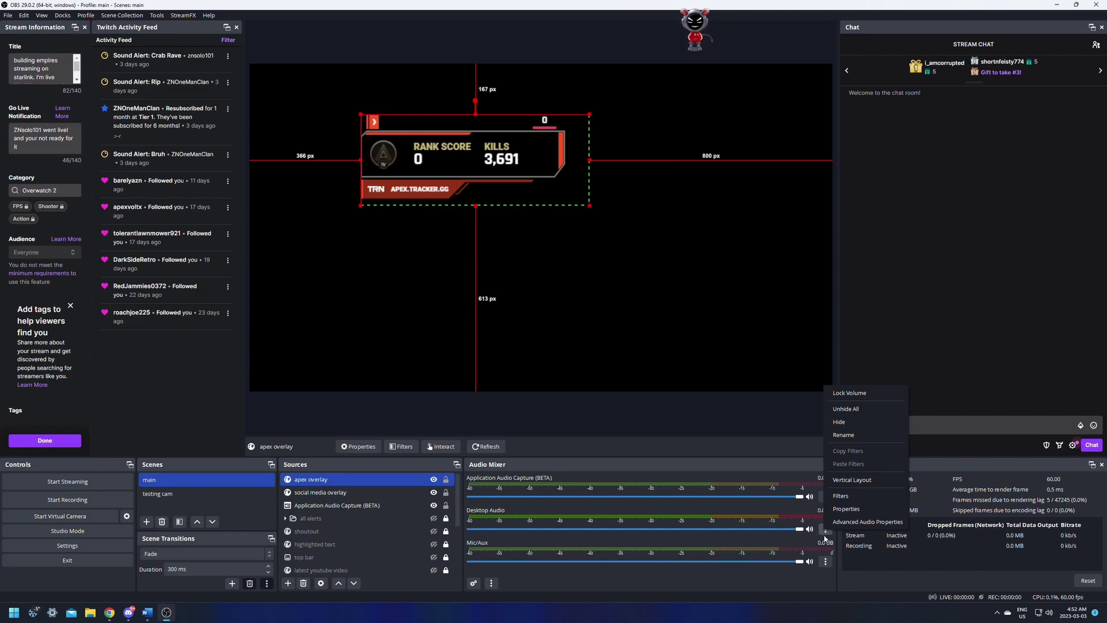
left_click(823, 537)
left_click(837, 500)
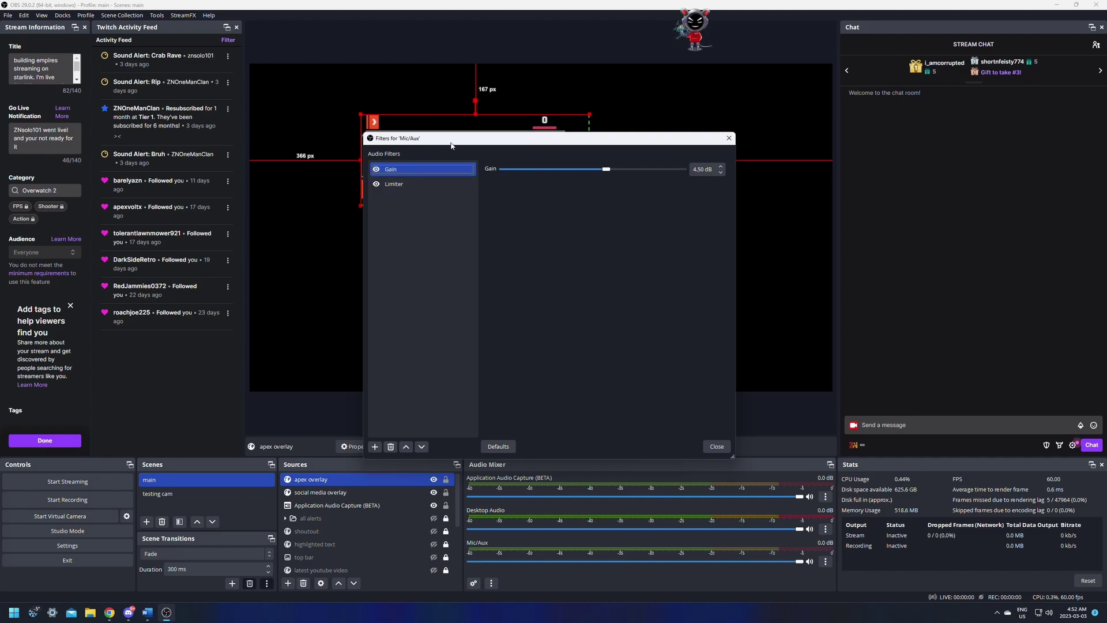
left_click_drag(451, 146, 593, 131)
Step: Review the Gain and Limiter filters (-3.00 dB threshold, 60 ms release) and list filters to add
left_click(543, 176)
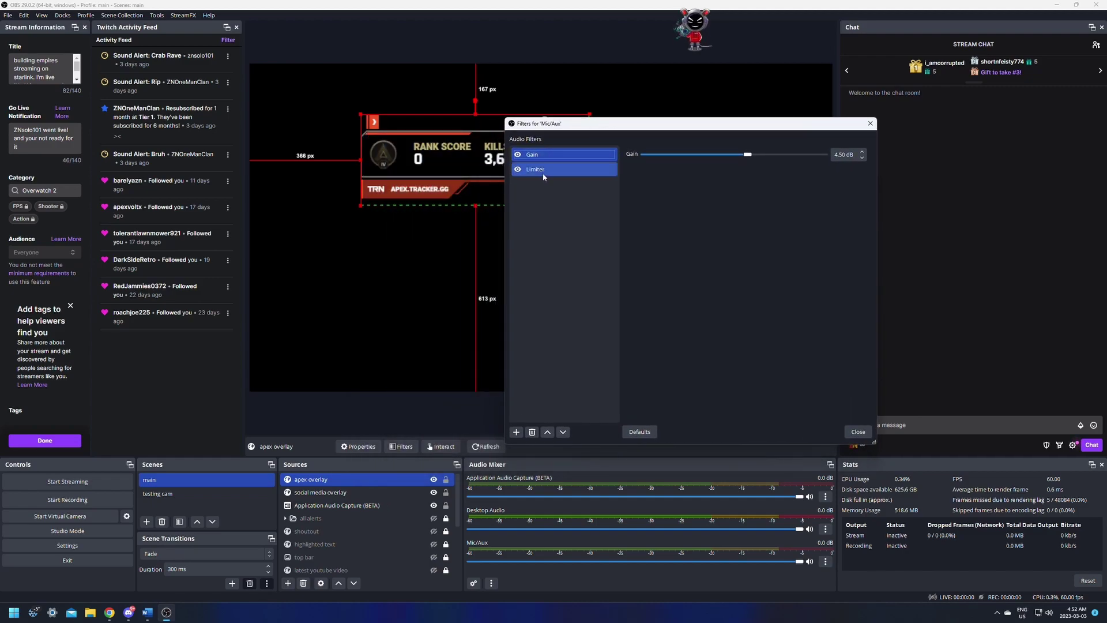
left_click(545, 153)
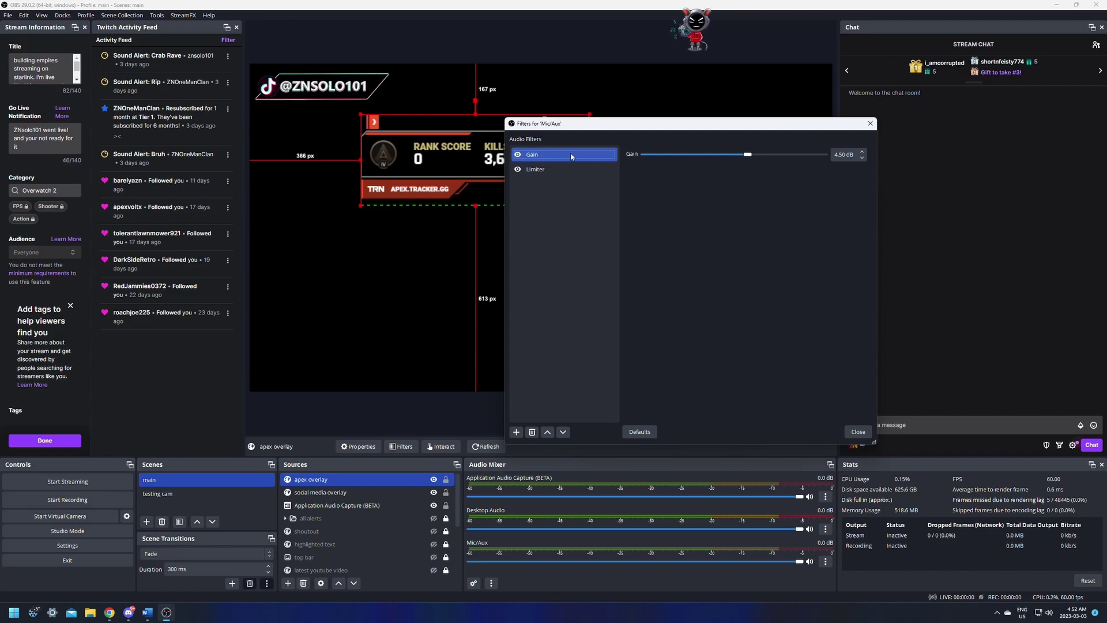
left_click(539, 171)
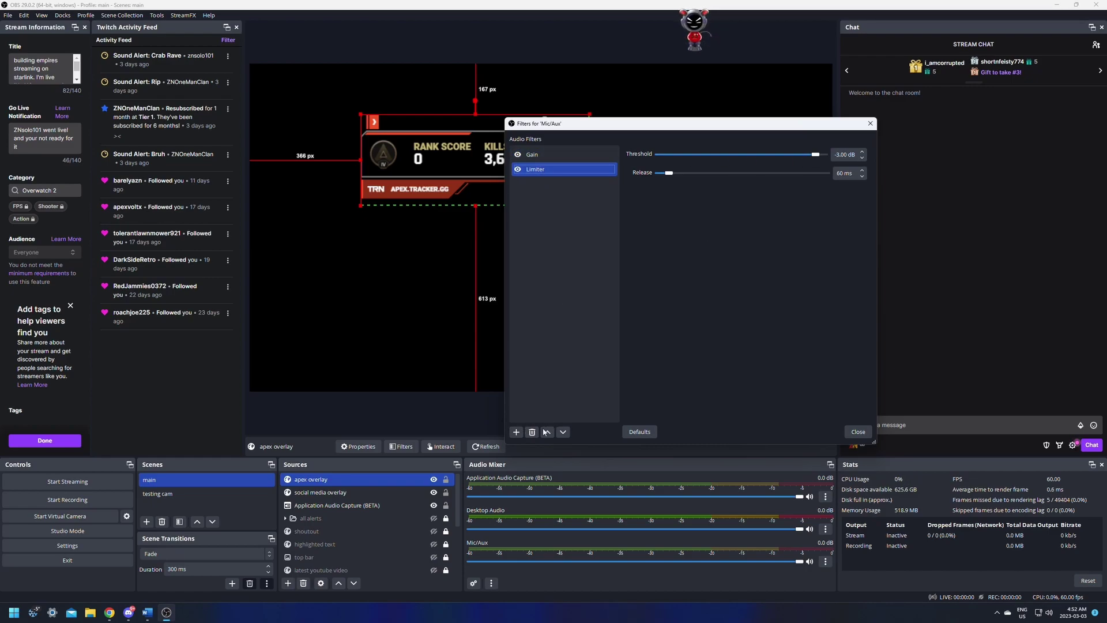
left_click(517, 433)
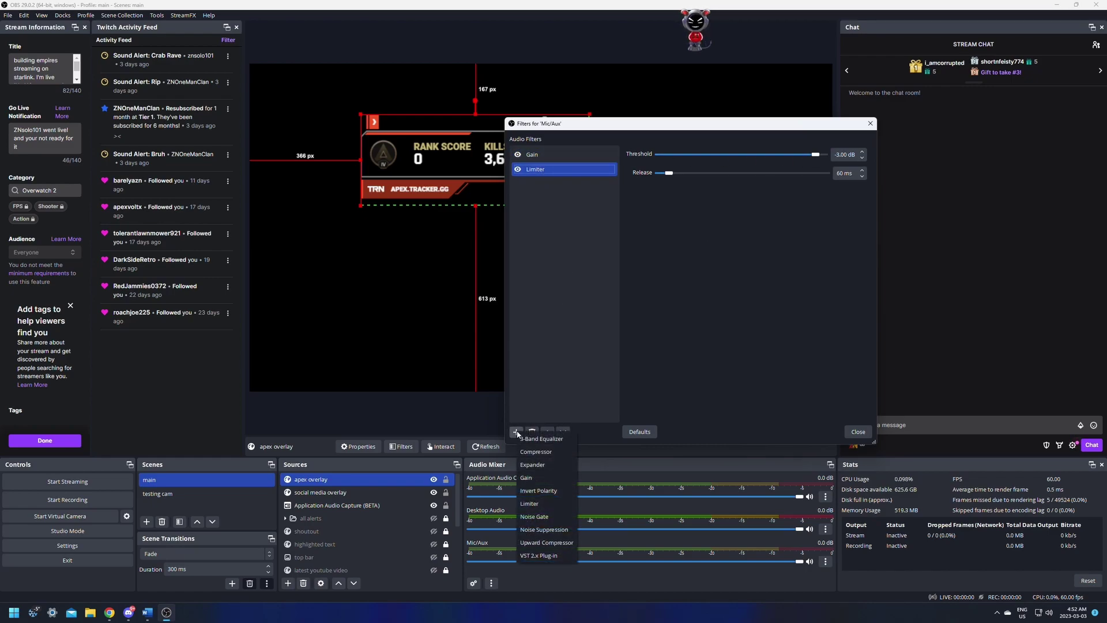
Step: Add a Noise Suppression filter using NVIDIA Noise Removal, then close the filters window
left_click(559, 529)
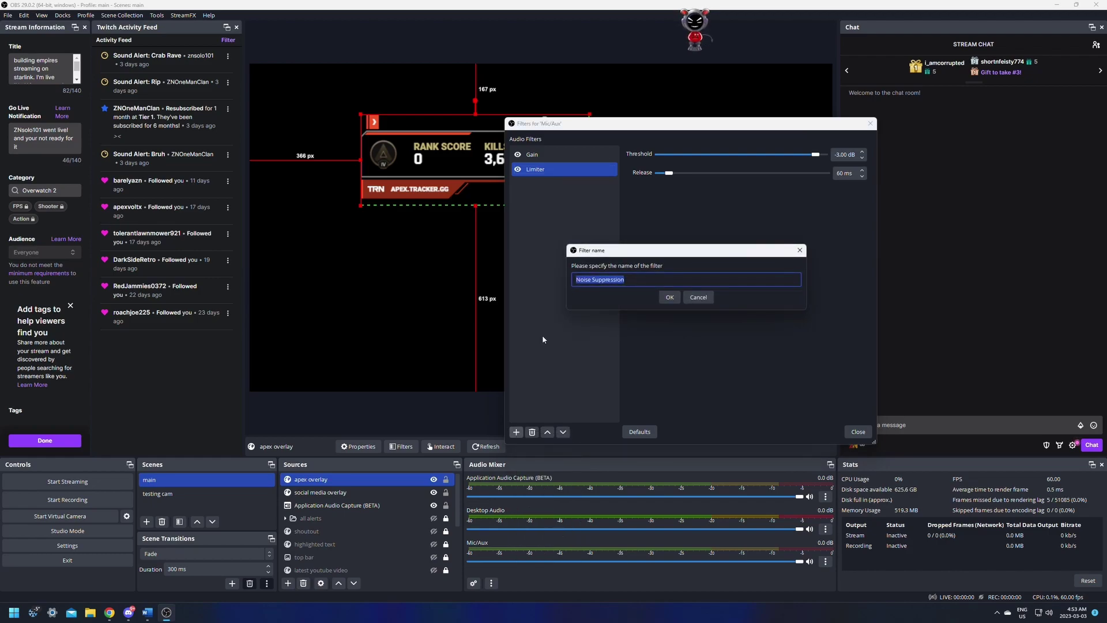
left_click(669, 299)
left_click(797, 153)
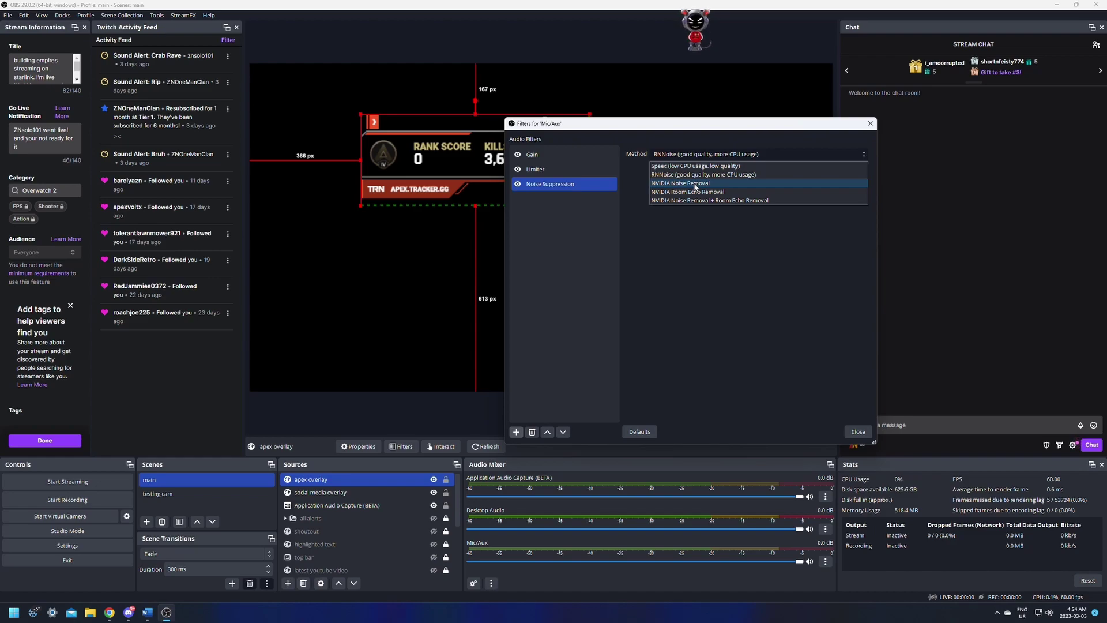
left_click(696, 184)
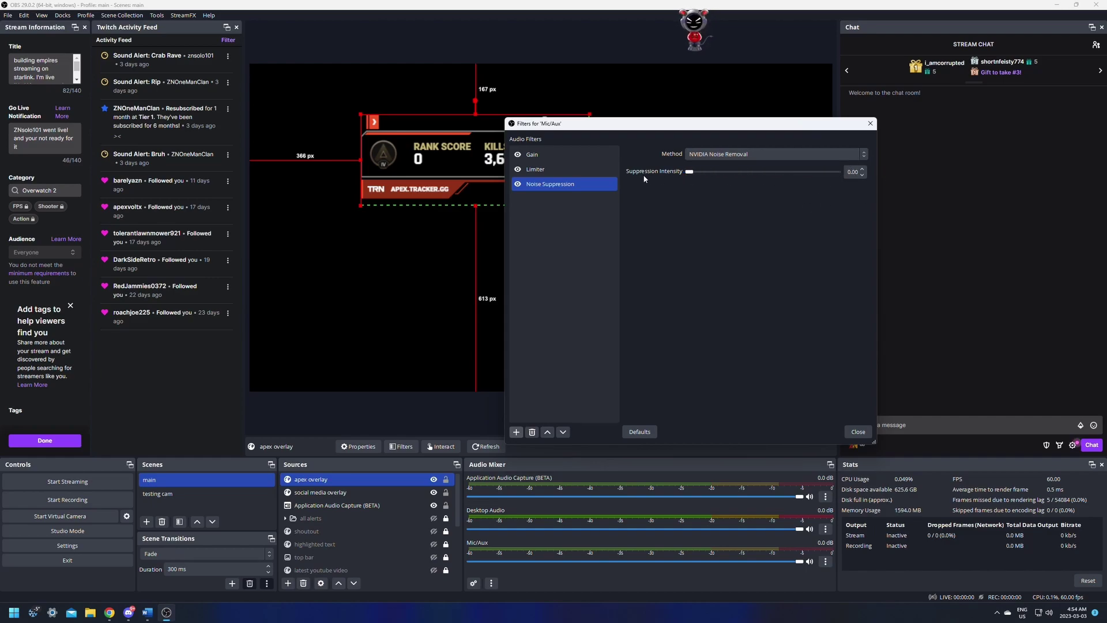
left_click(859, 432)
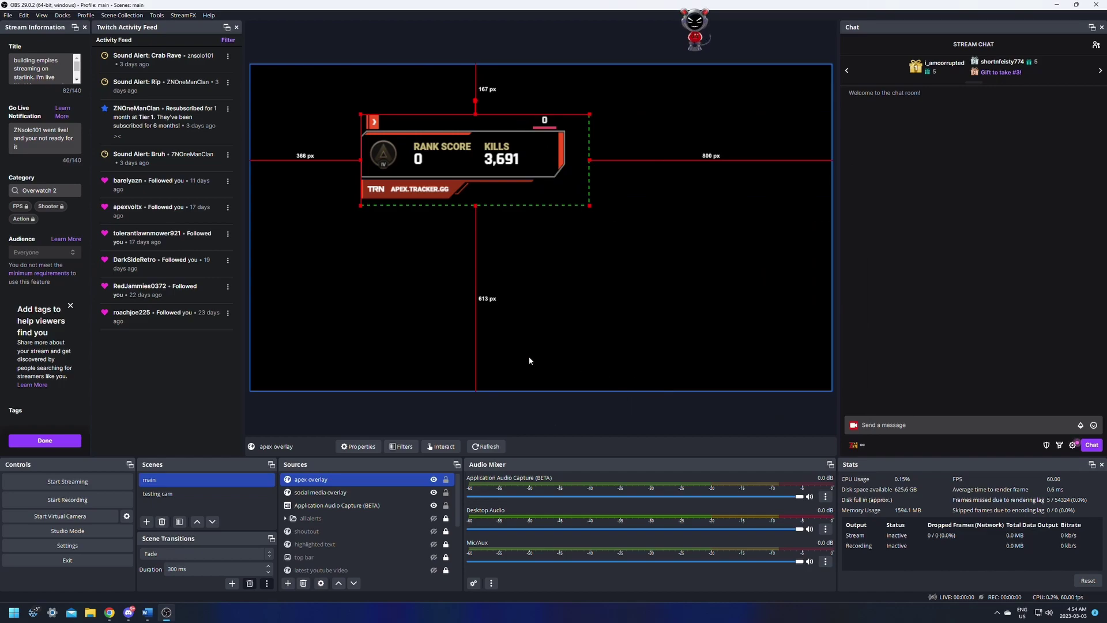